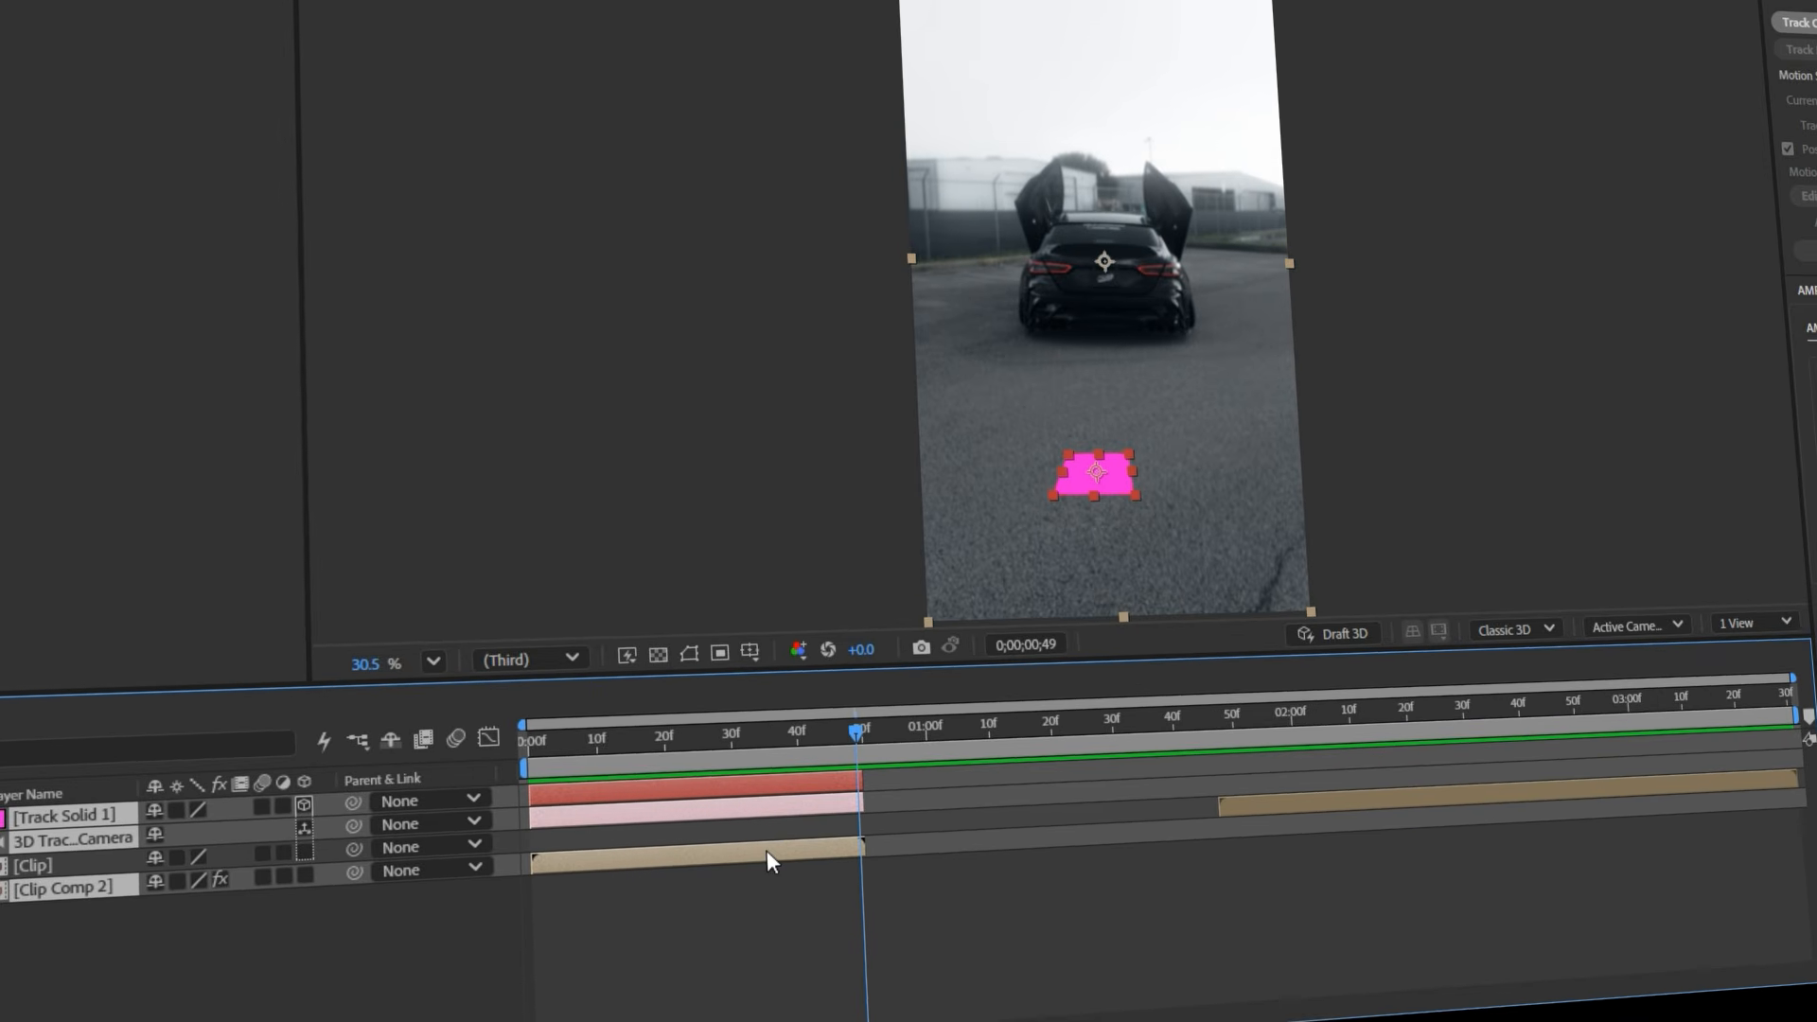
- Pre-compose the selected Track Solid 1, 3D Tracker Camera and Clip Comp 2 layers, moving all attributes into the new composition
right_click(811, 880)
left_click(928, 615)
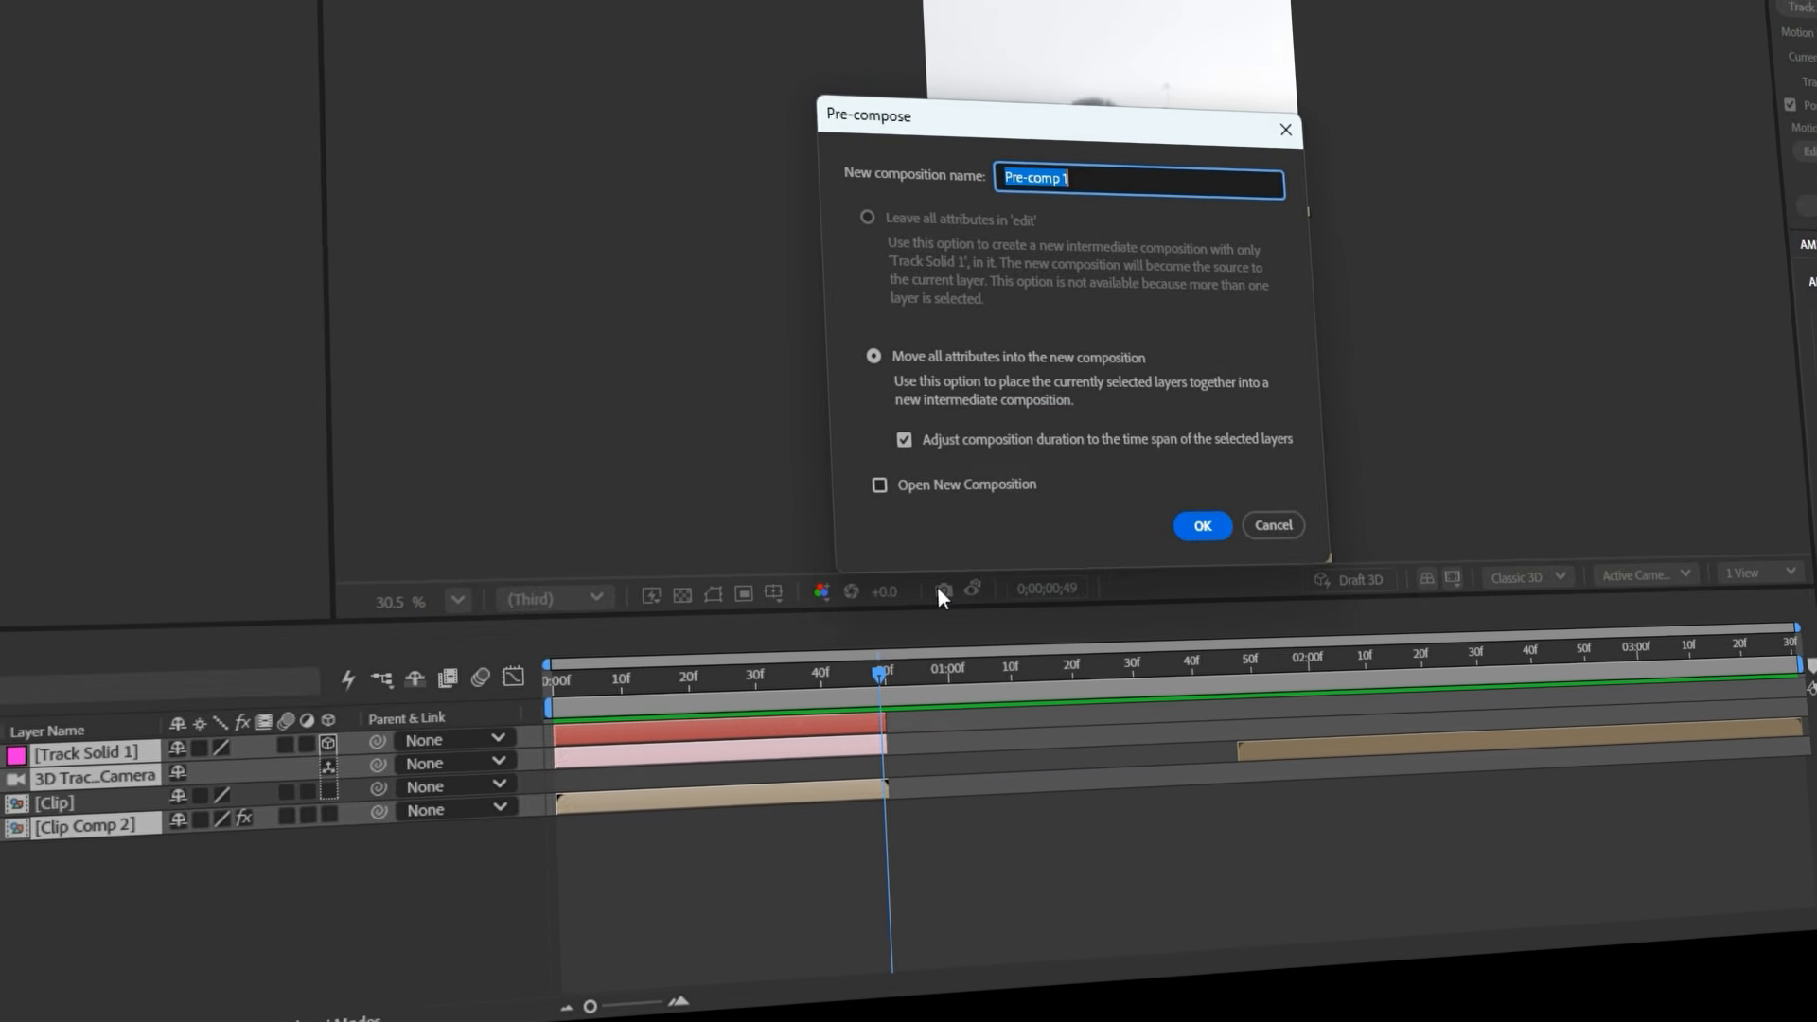
left_click(1211, 504)
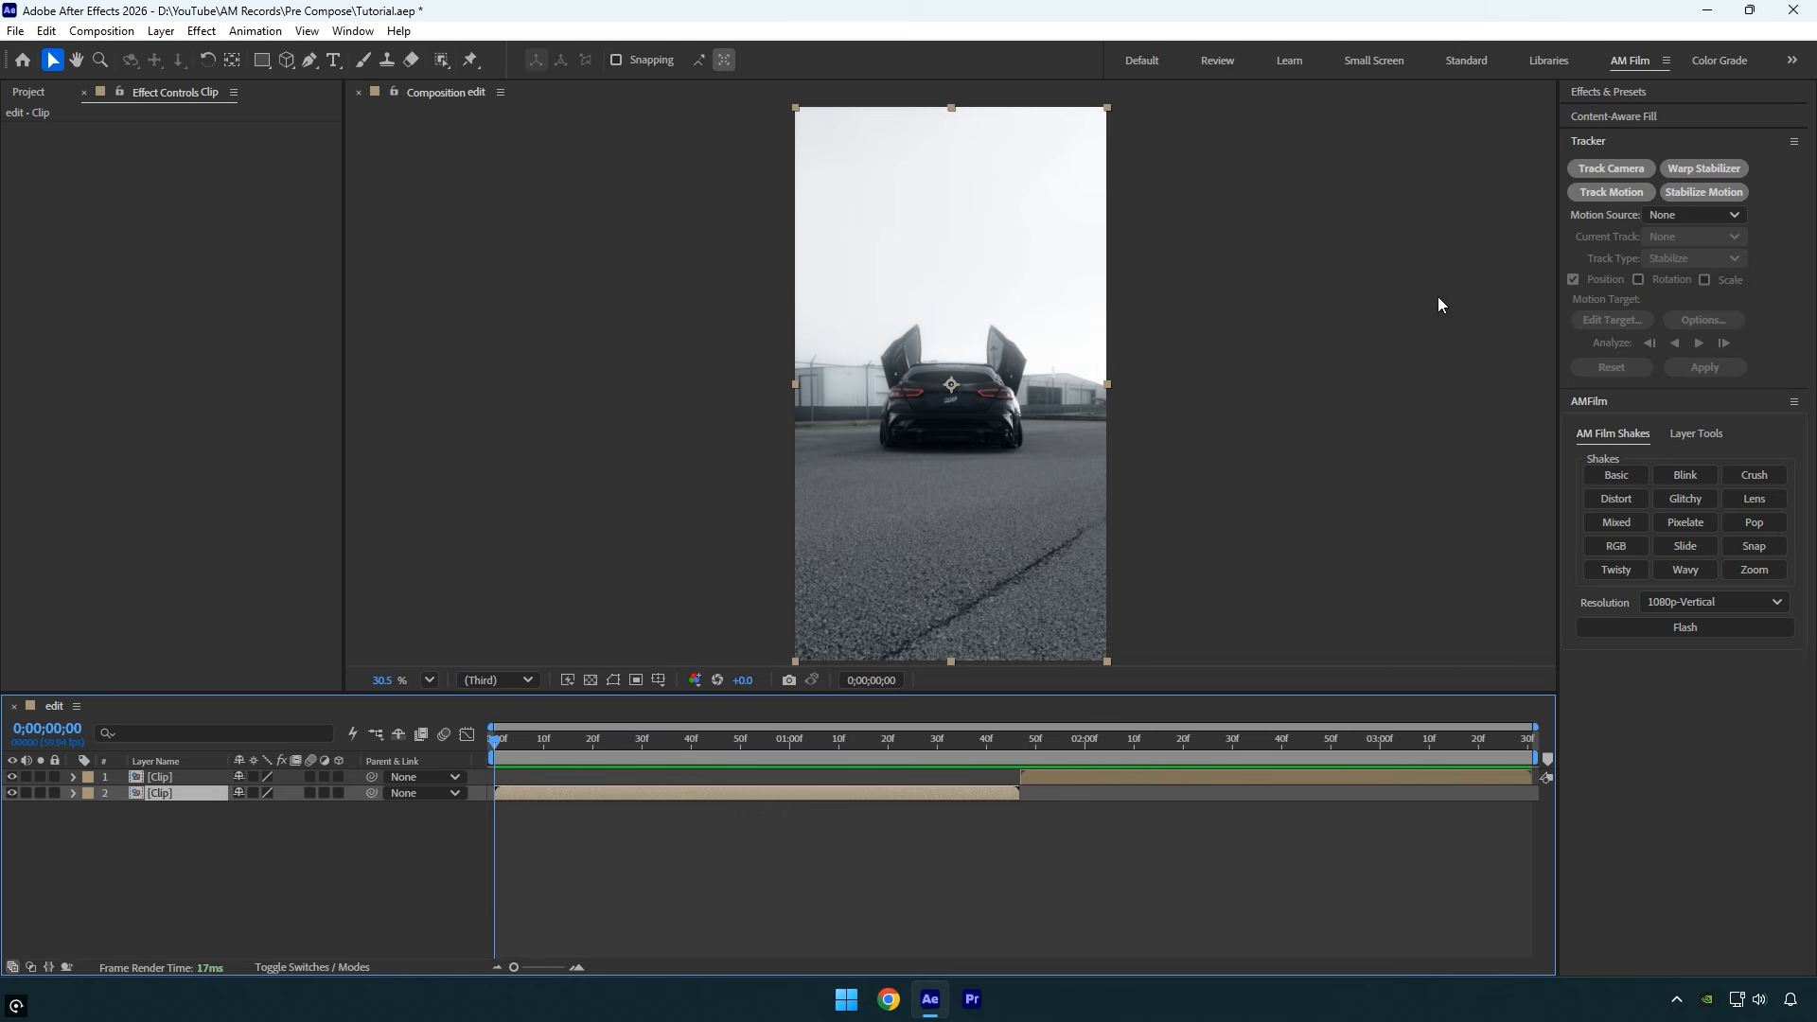
- Apply Warp Stabilizer to the first clip with Smoothness set to 15% and scrub through the stabilized footage
left_click(1703, 168)
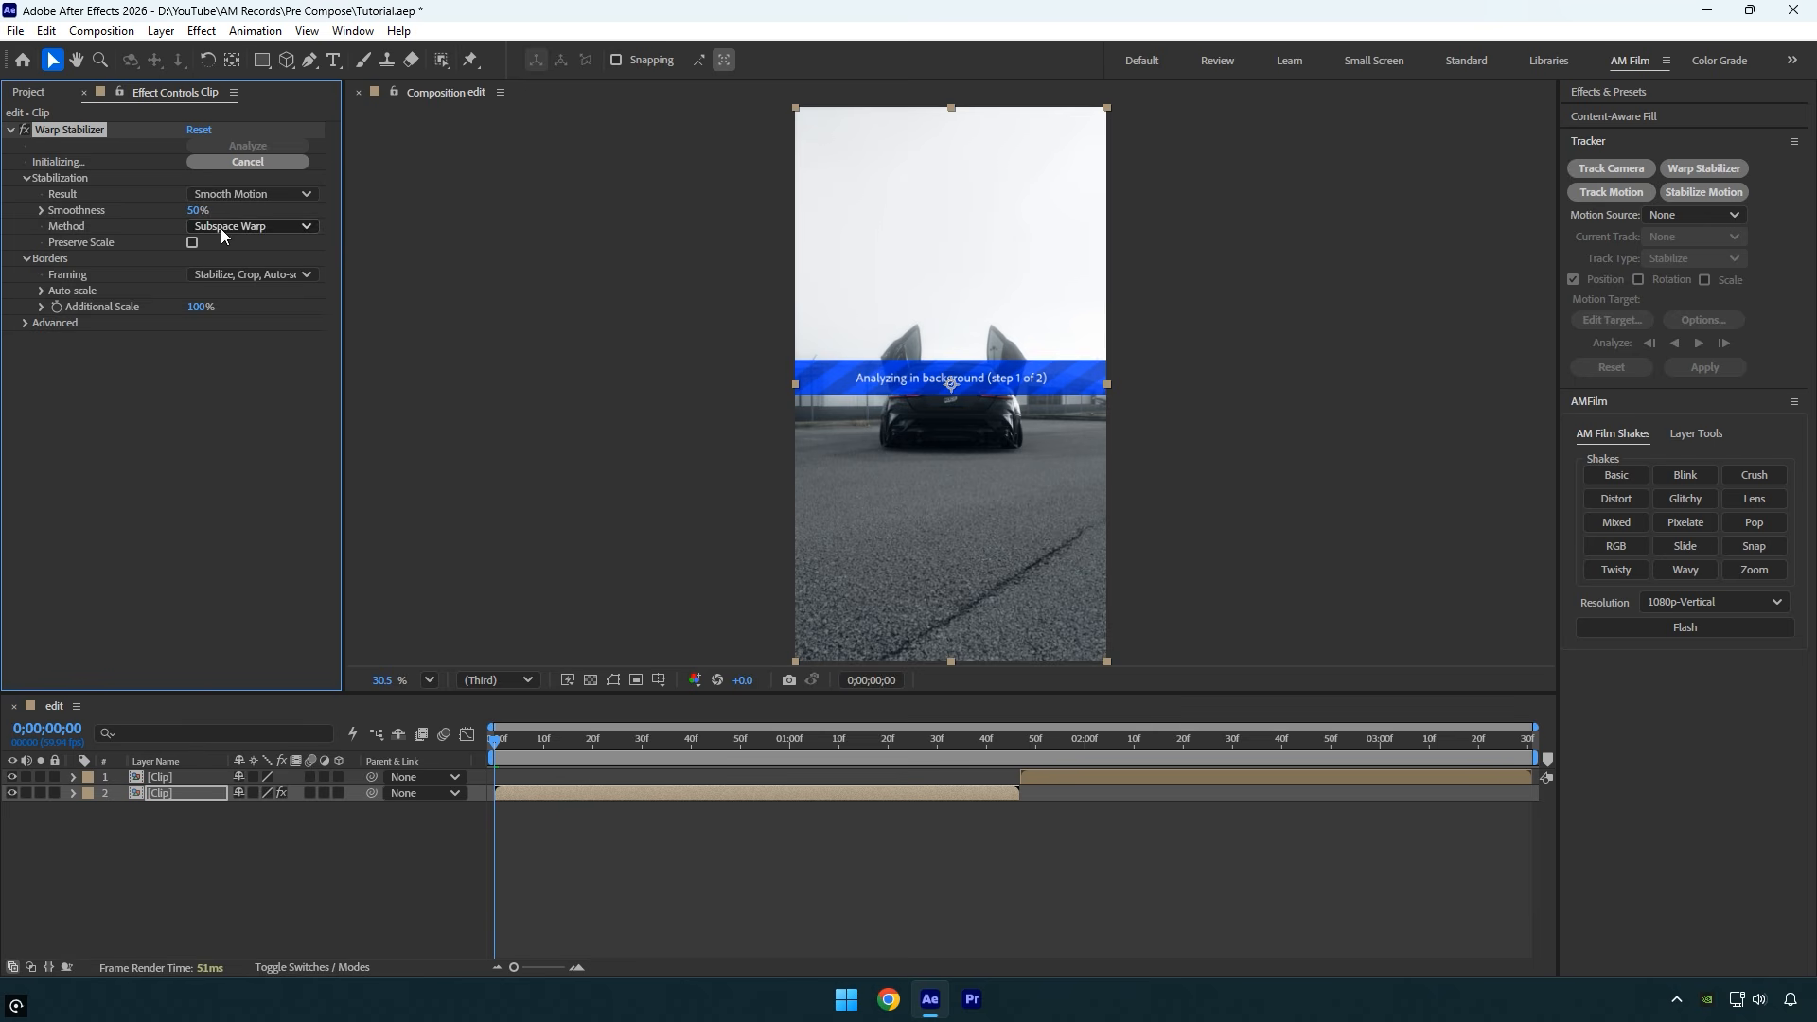
left_click(197, 210)
type("15")
key("Return")
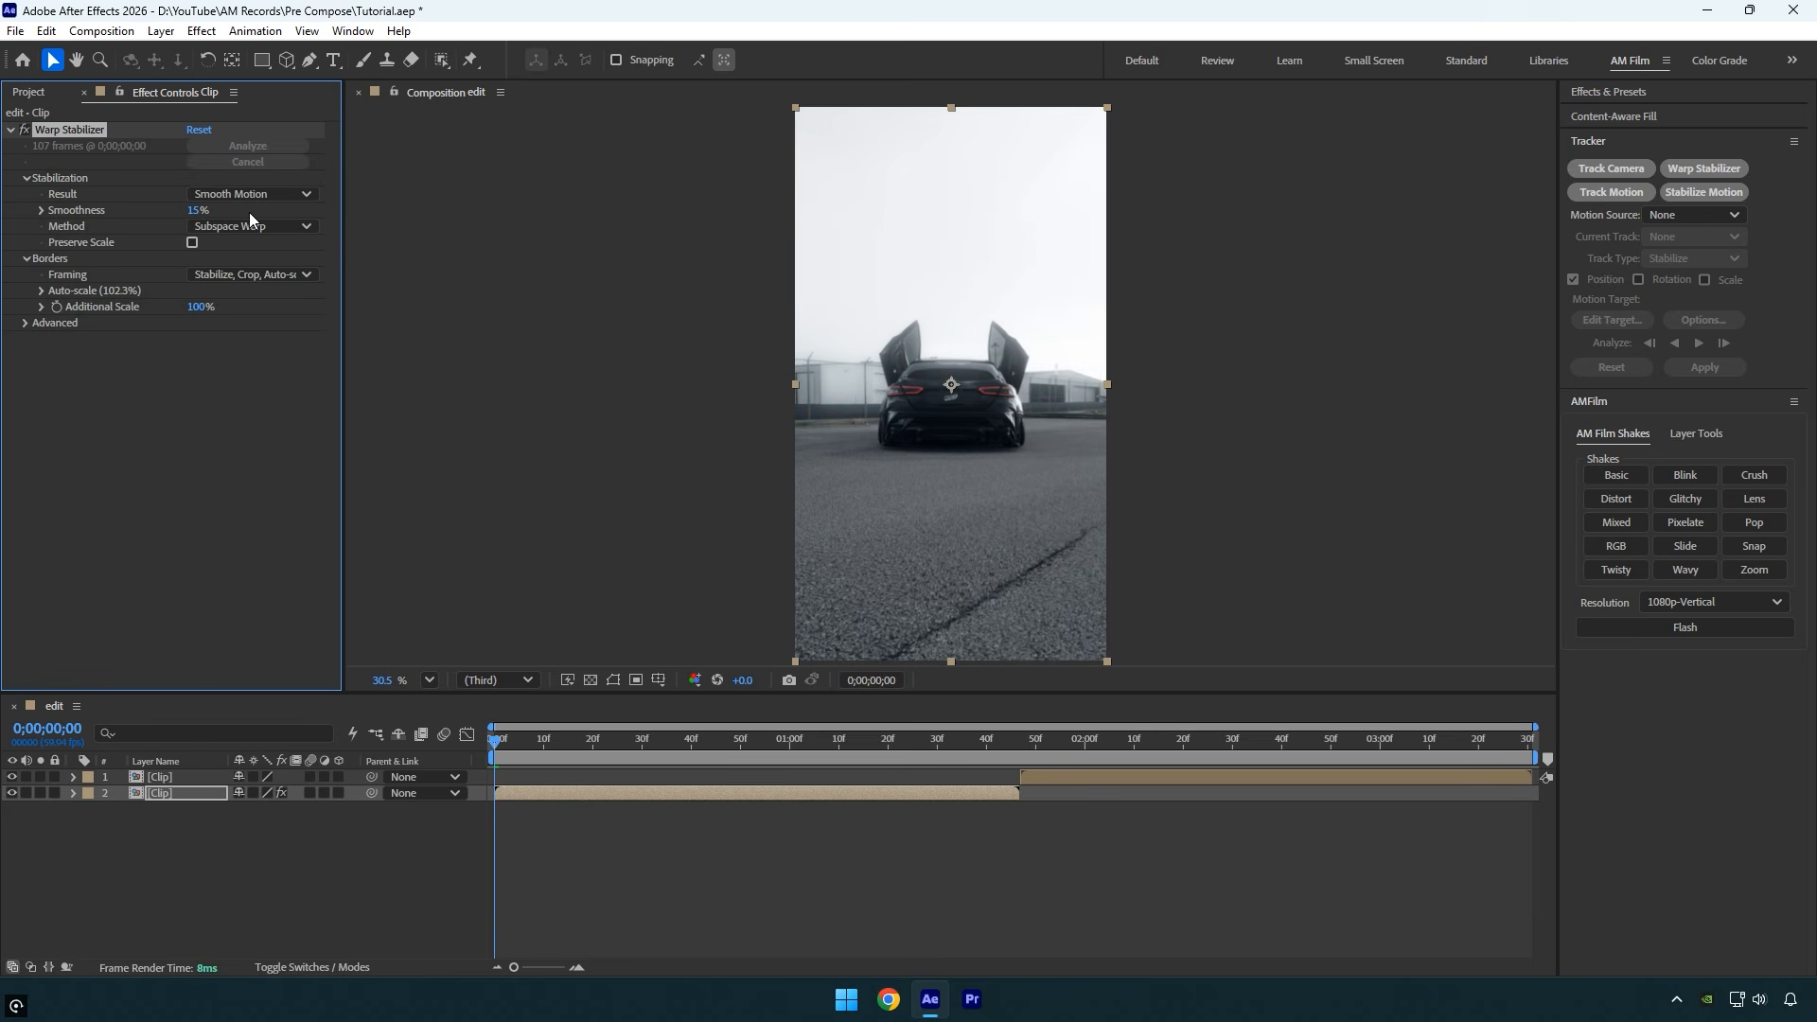
left_click(597, 740)
left_click_drag(600, 742, 655, 741)
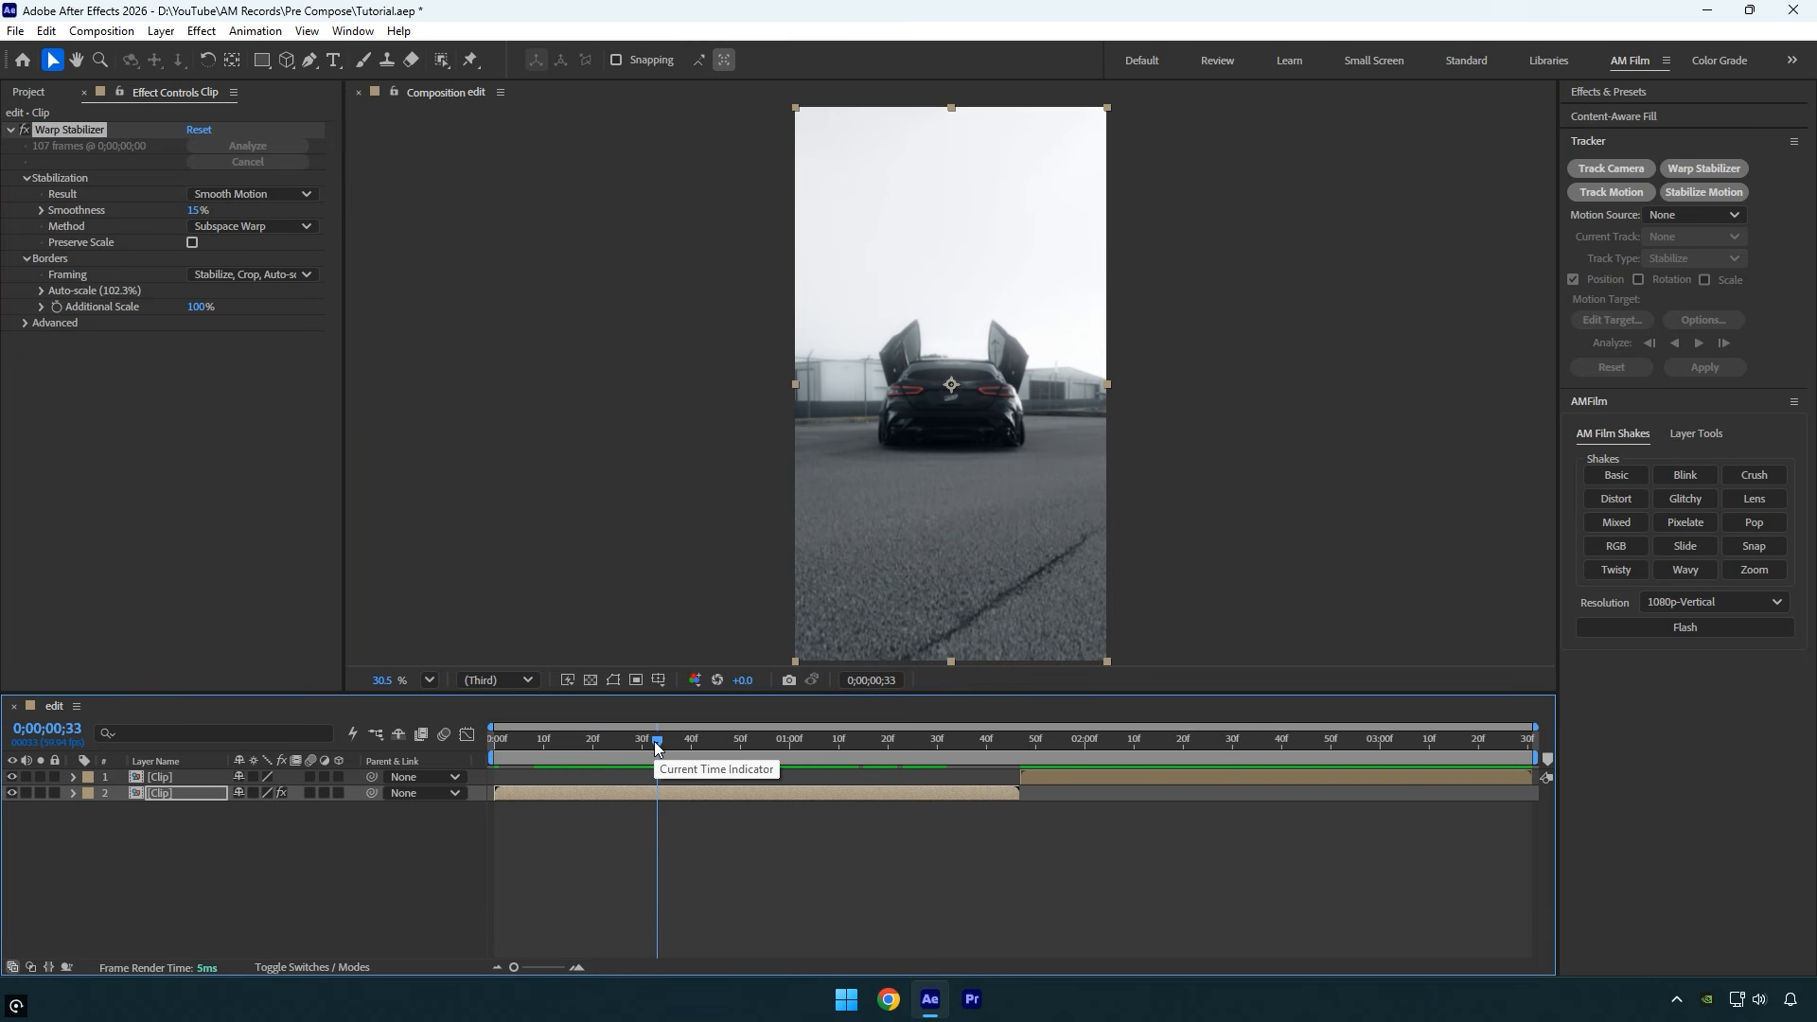
- Try to enable time remapping directly on the stabilized clip layer
right_click(649, 794)
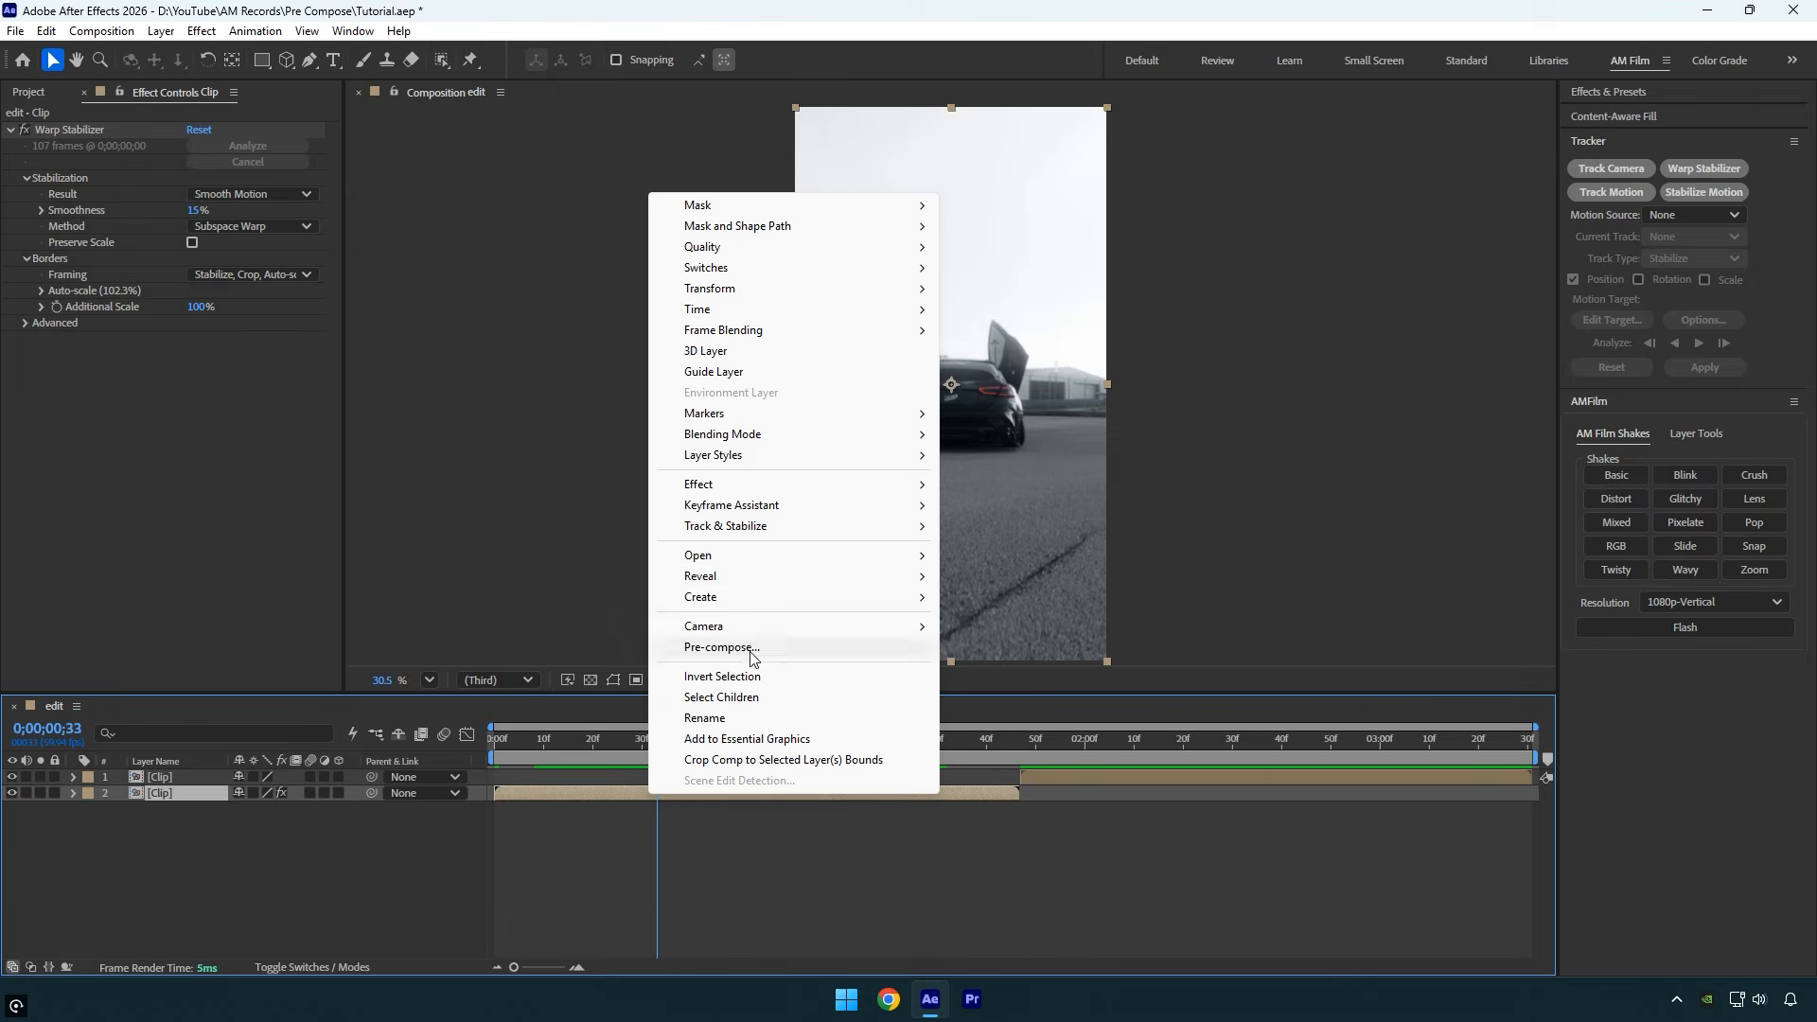
mouse_move(712, 314)
left_click(1031, 310)
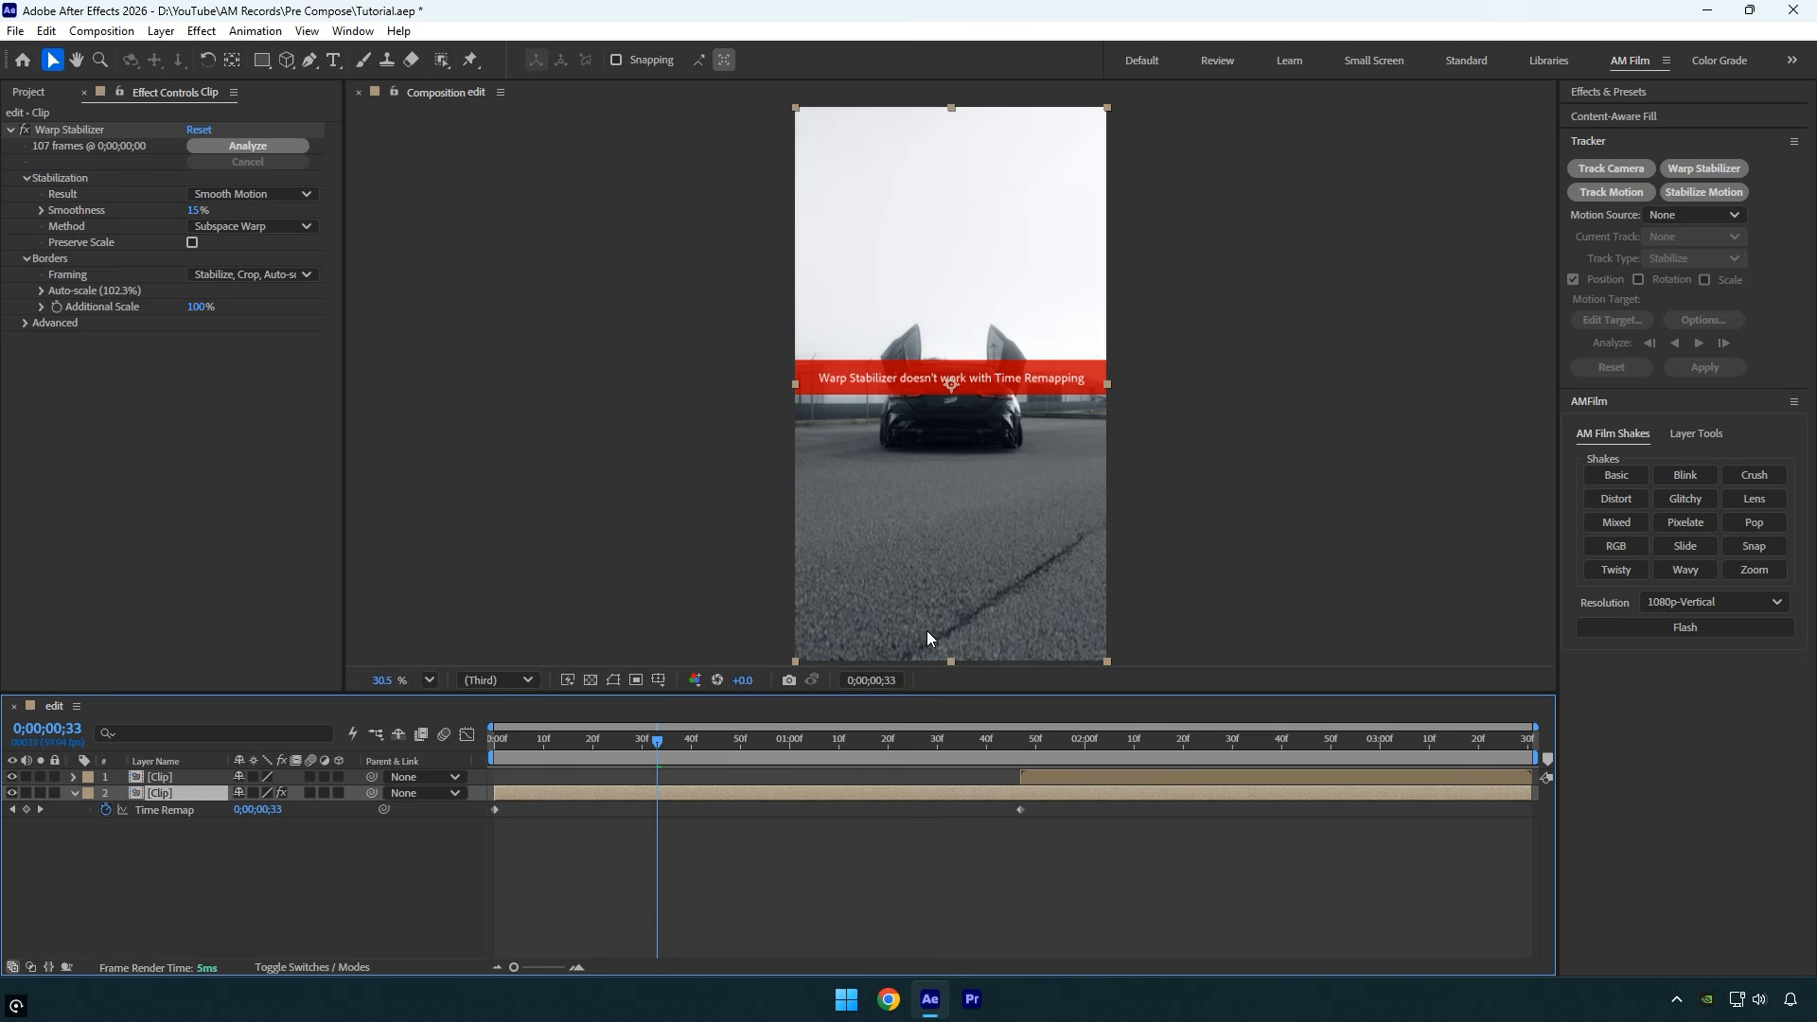
key("ctrl+z")
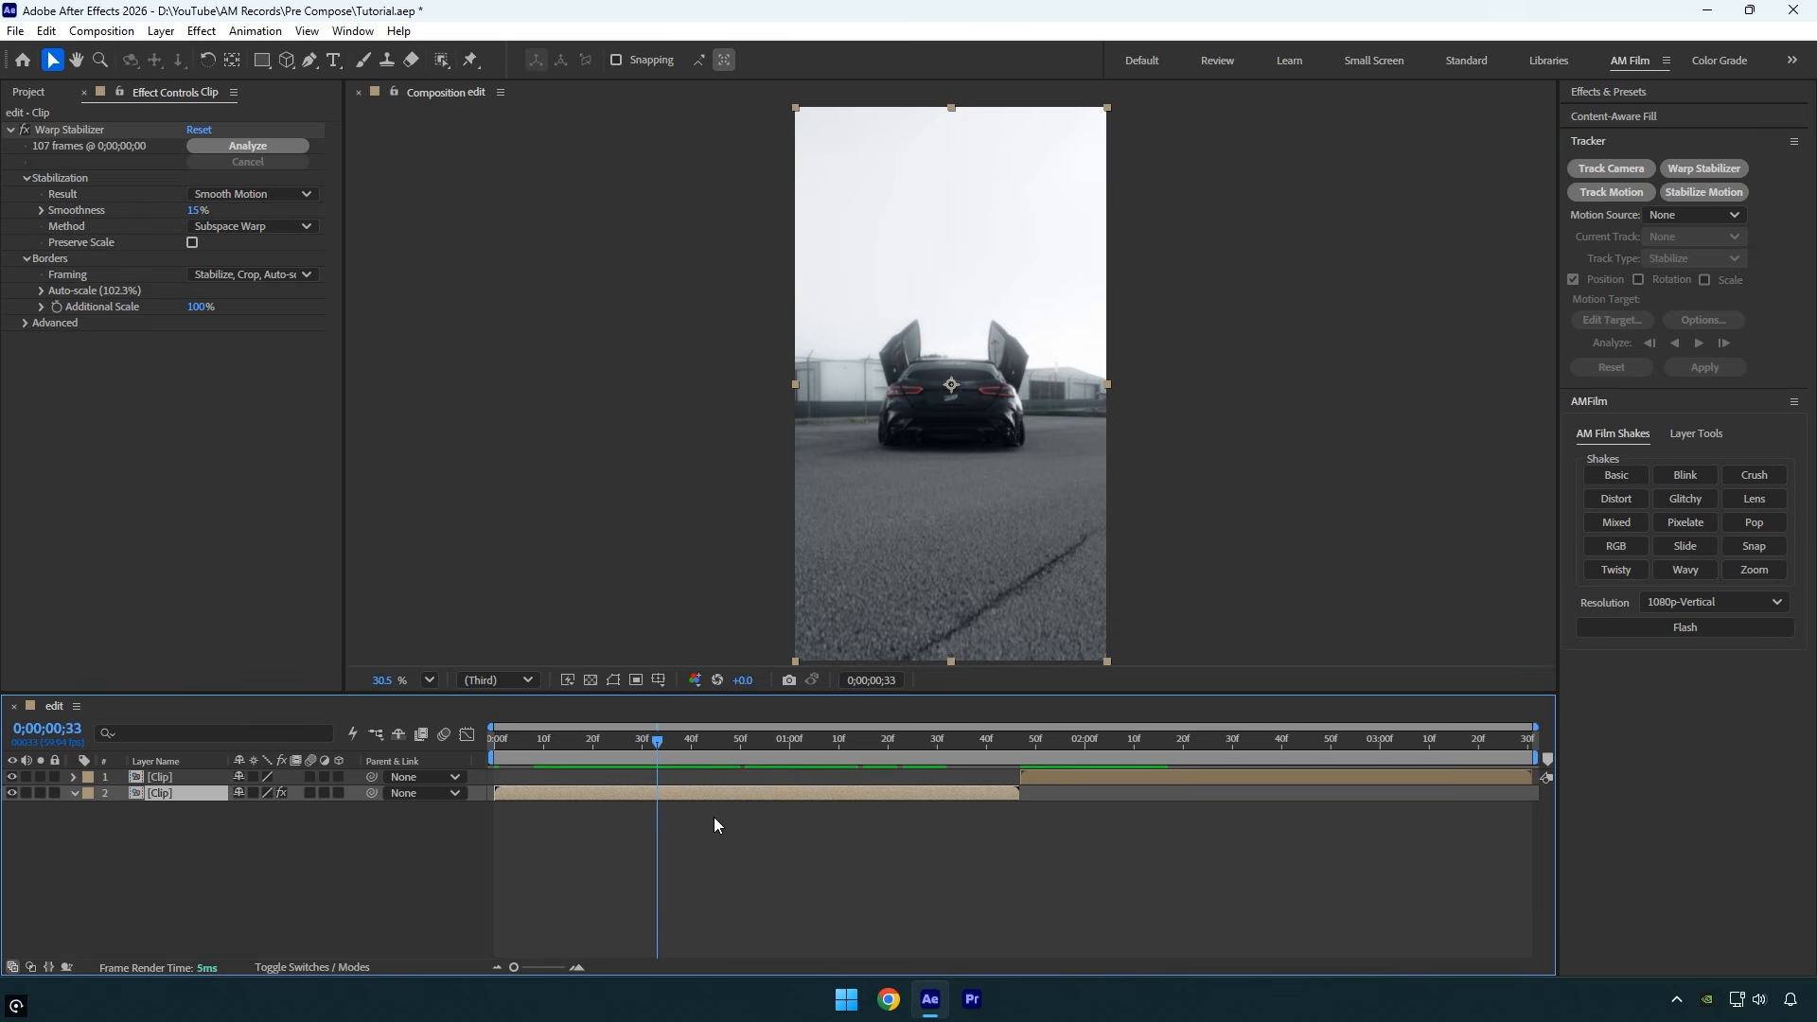
- Pre-compose the stabilized clip, moving all attributes into the new composition and adjusting its duration to the layer's time span
right_click(617, 793)
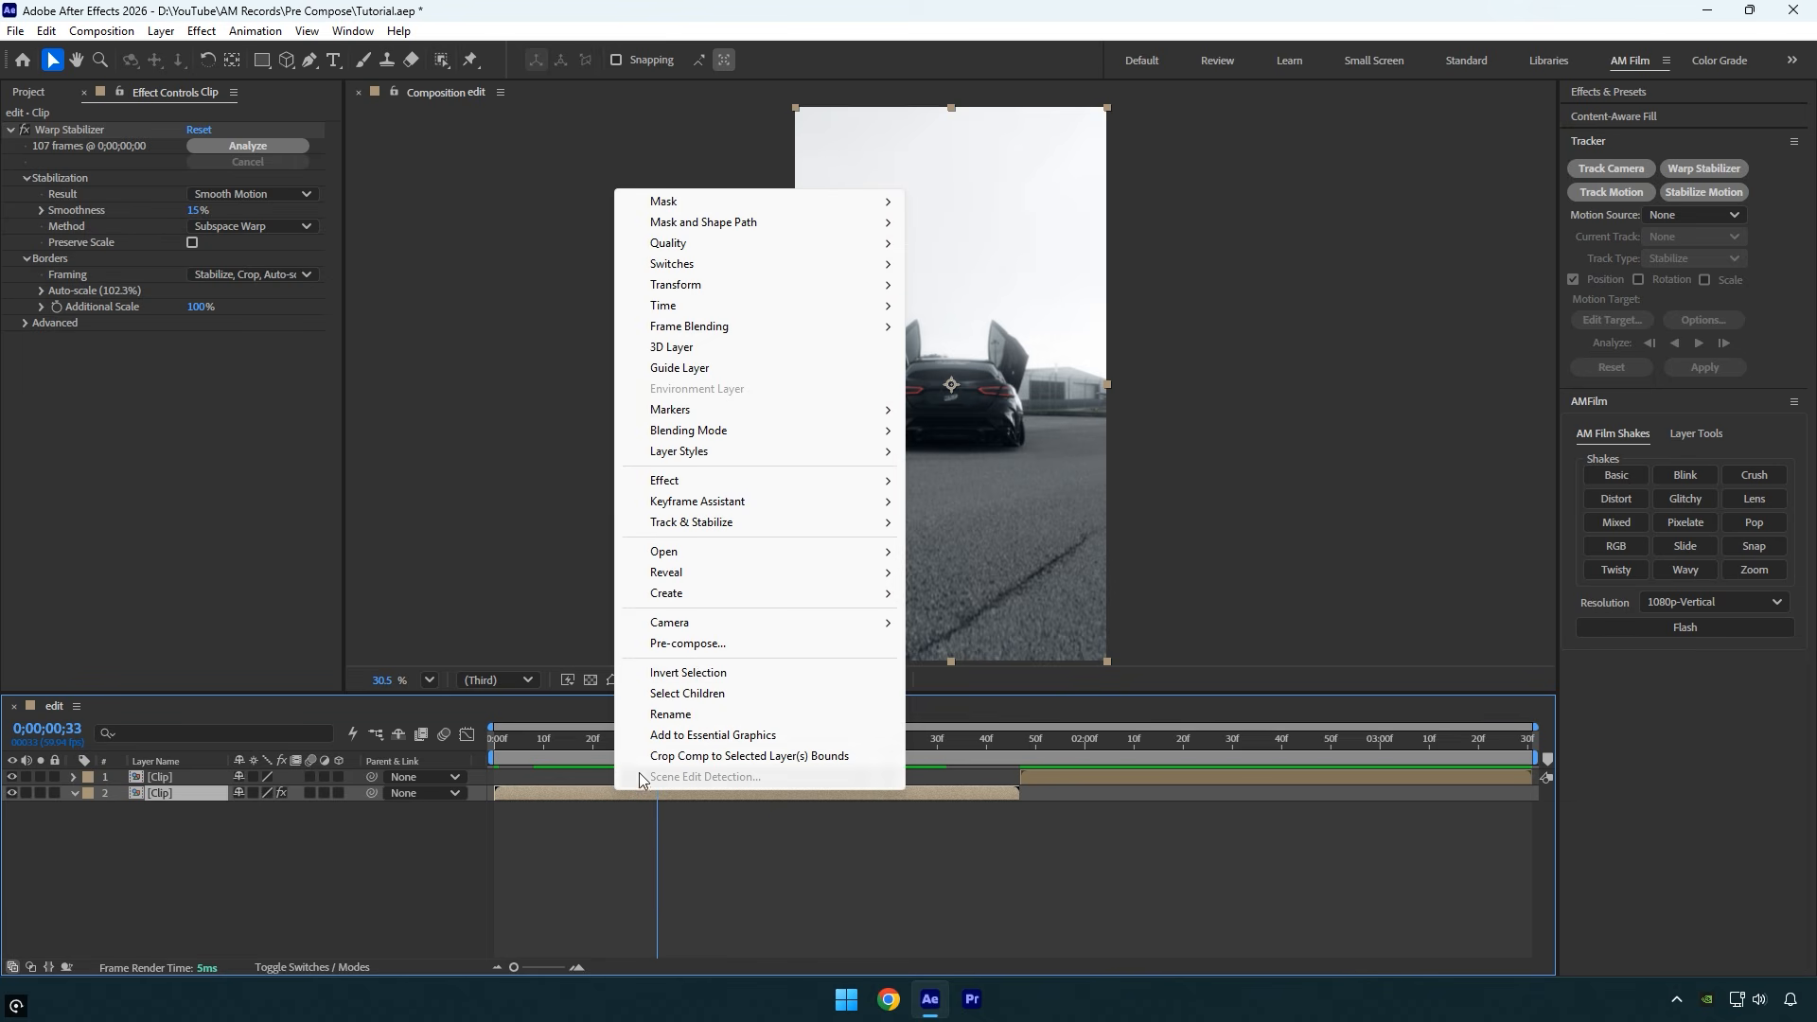
left_click(688, 644)
left_click(858, 498)
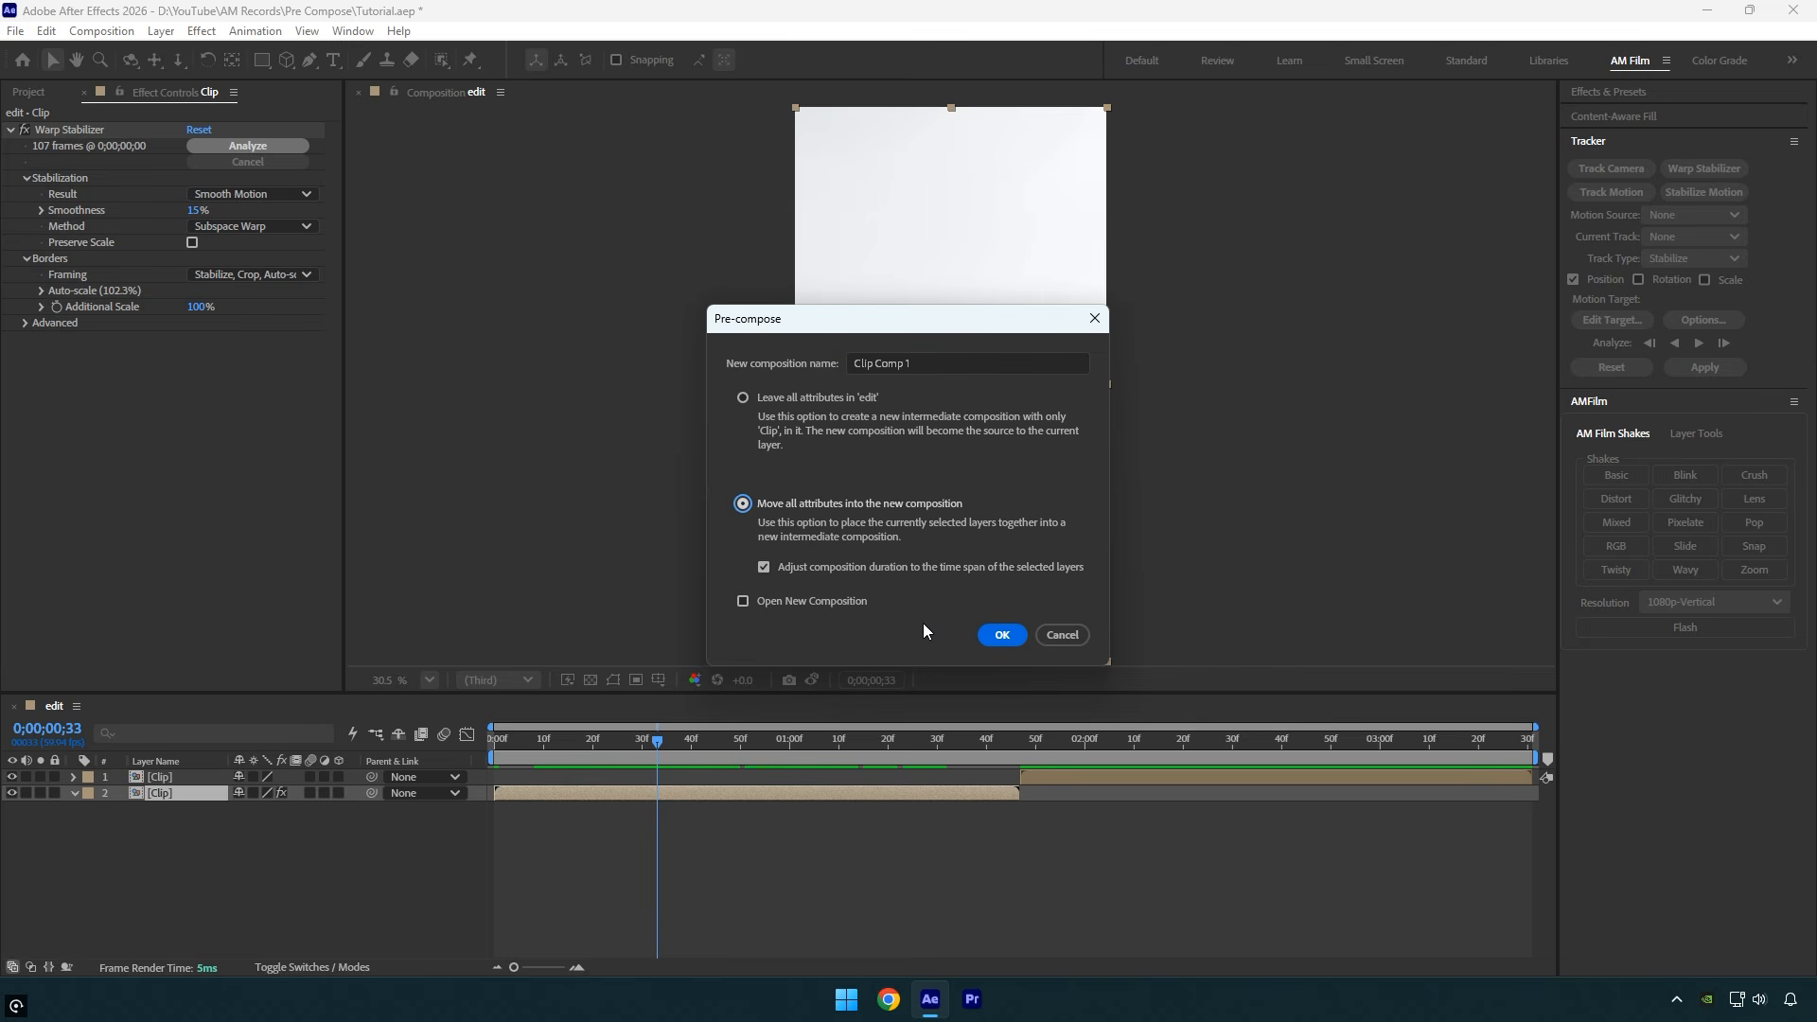
left_click(993, 636)
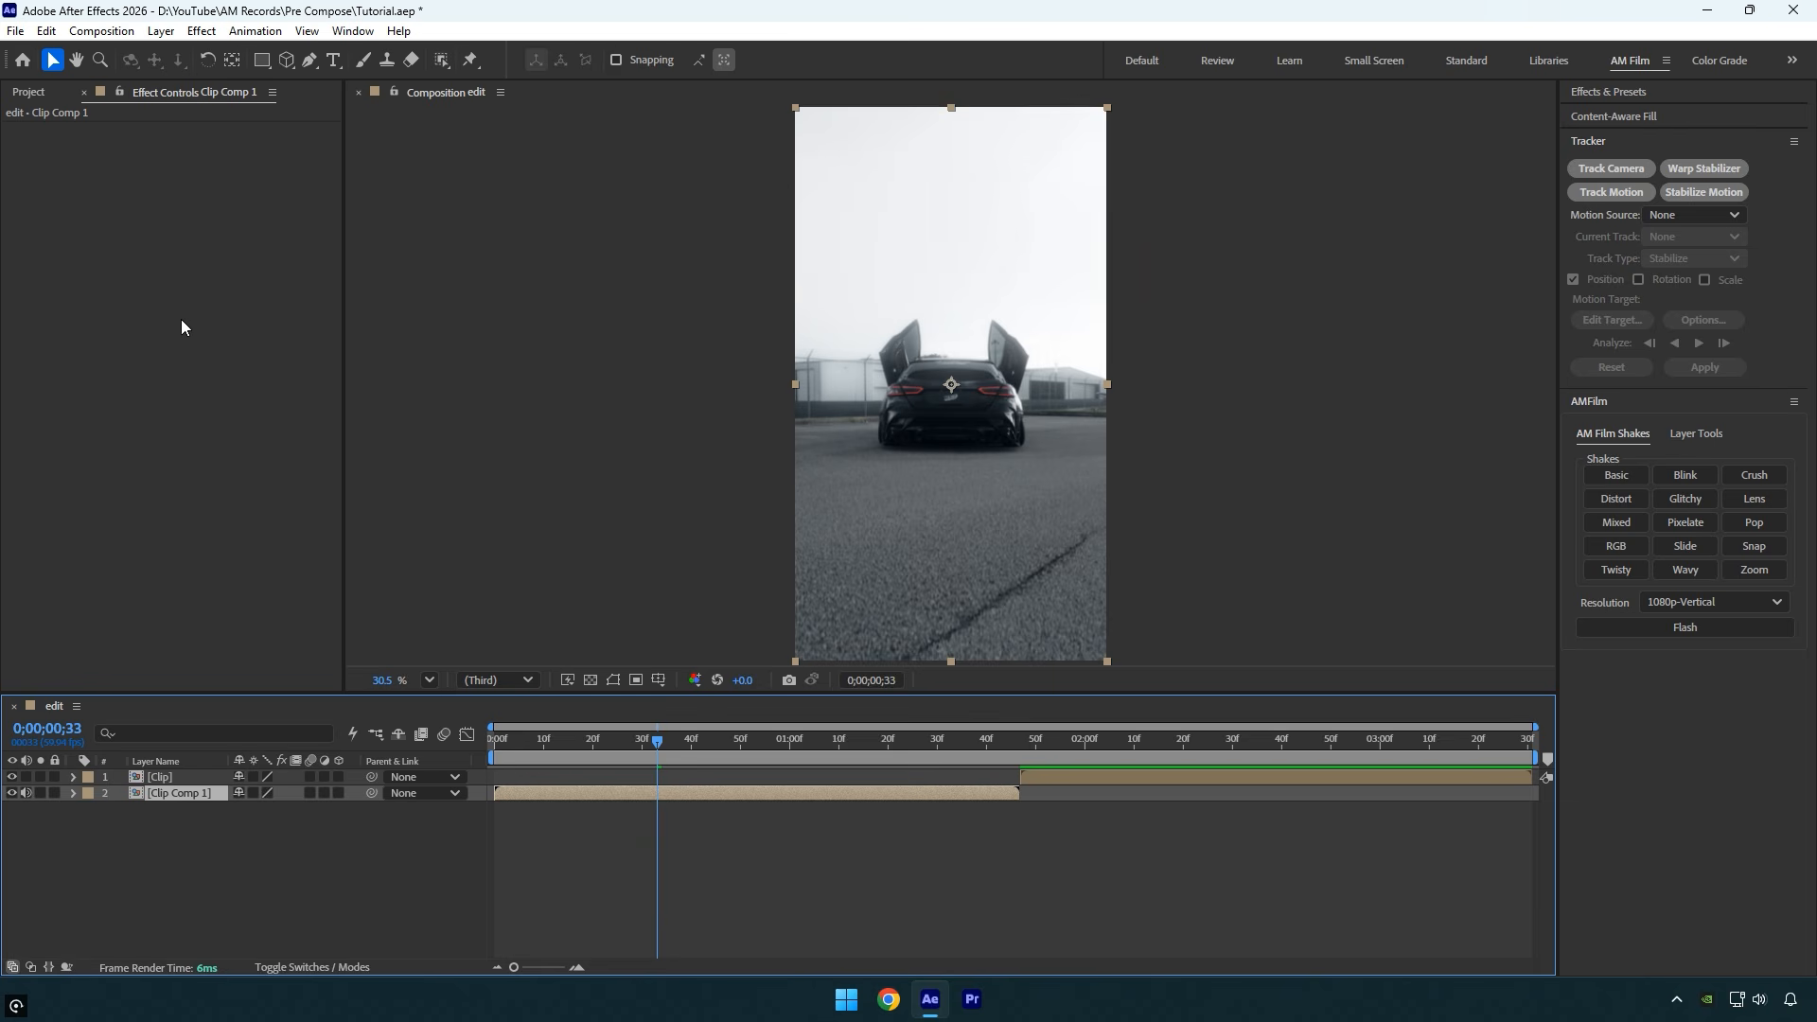
- Open Clip Comp 1 to inspect the Warp Stabilizer effect on the nested clip, and return to the edit composition
double_click(638, 792)
left_click(647, 778)
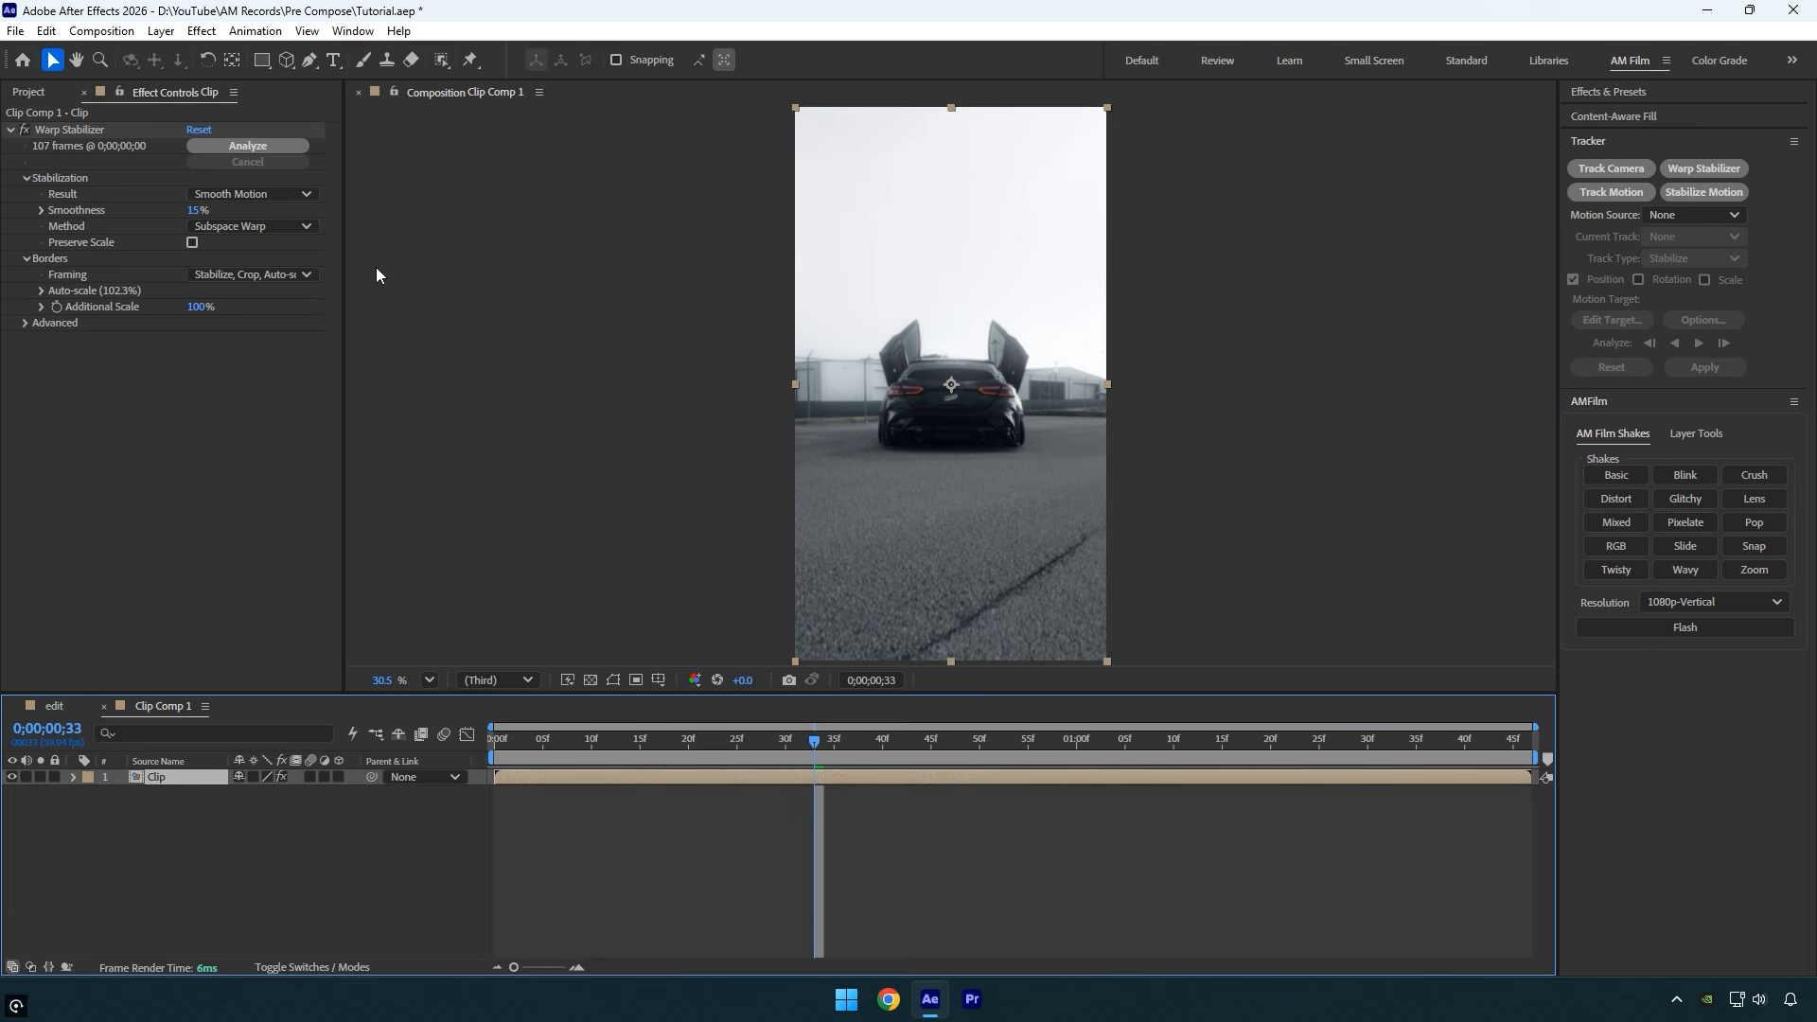
left_click(104, 708)
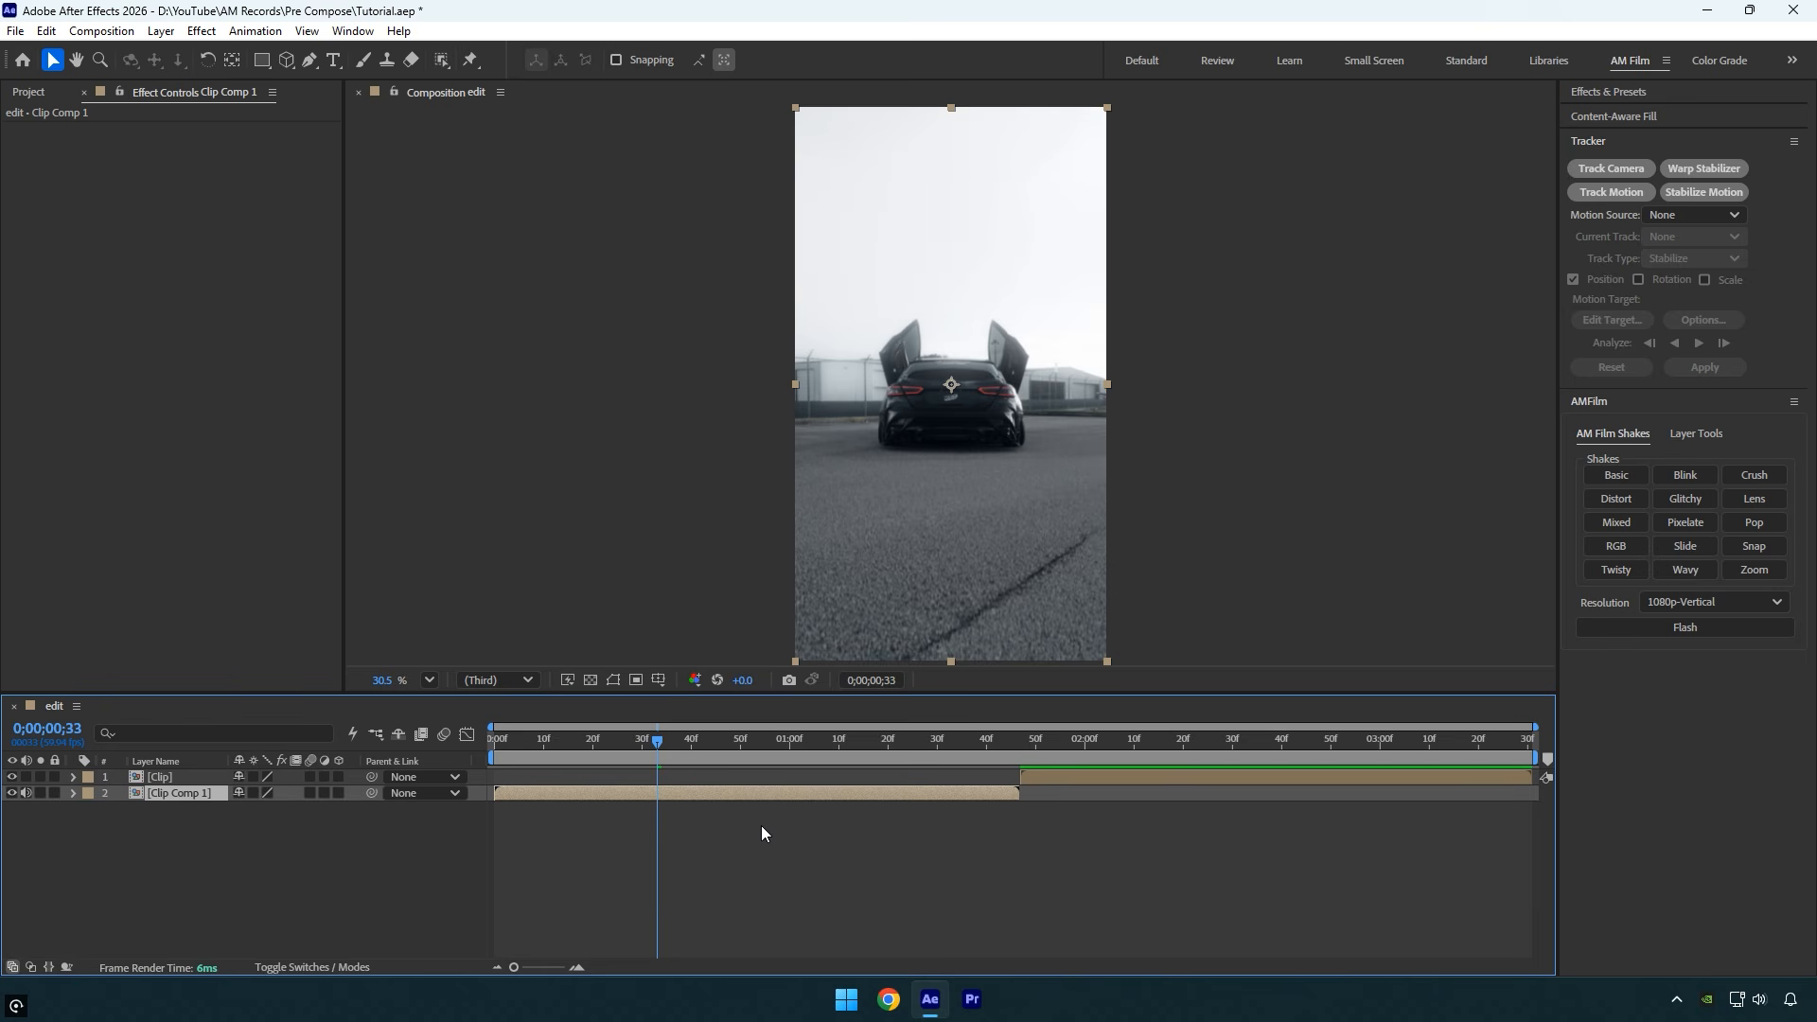
- Enable time remapping on the Clip Comp 1 layer and move its end keyframe to about frame 50
right_click(799, 795)
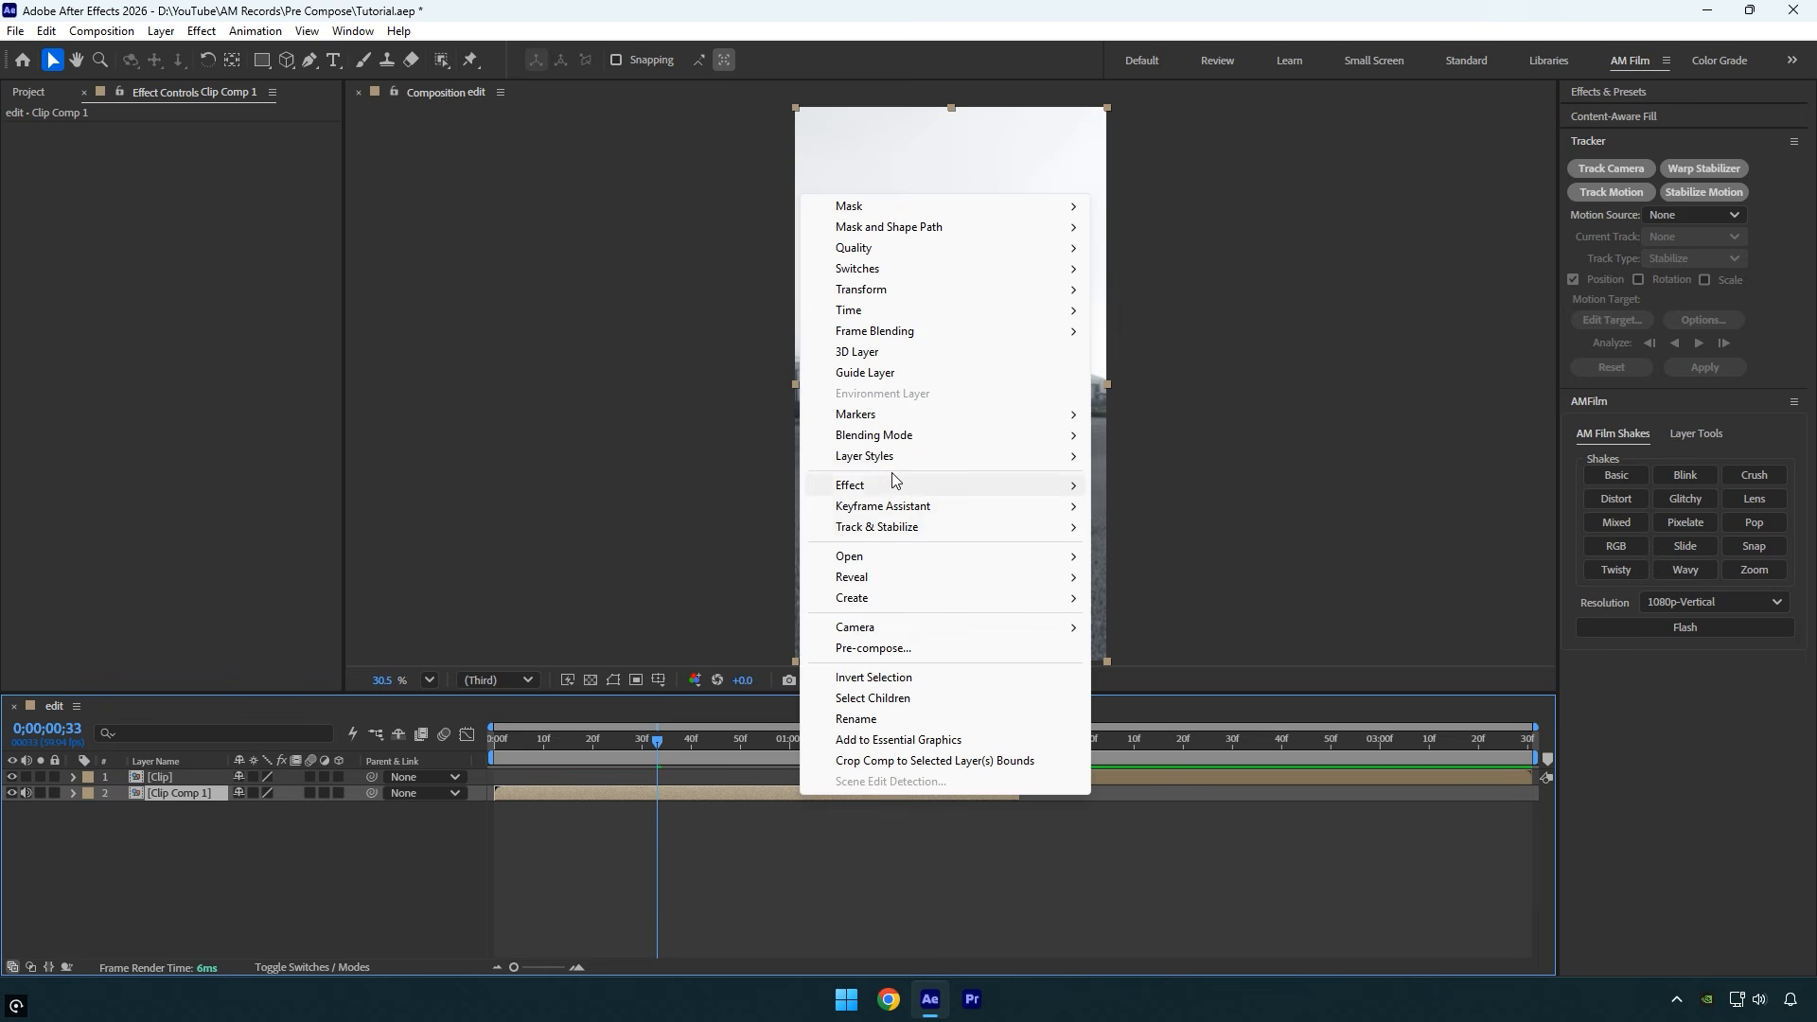
mouse_move(1076, 315)
left_click(1137, 309)
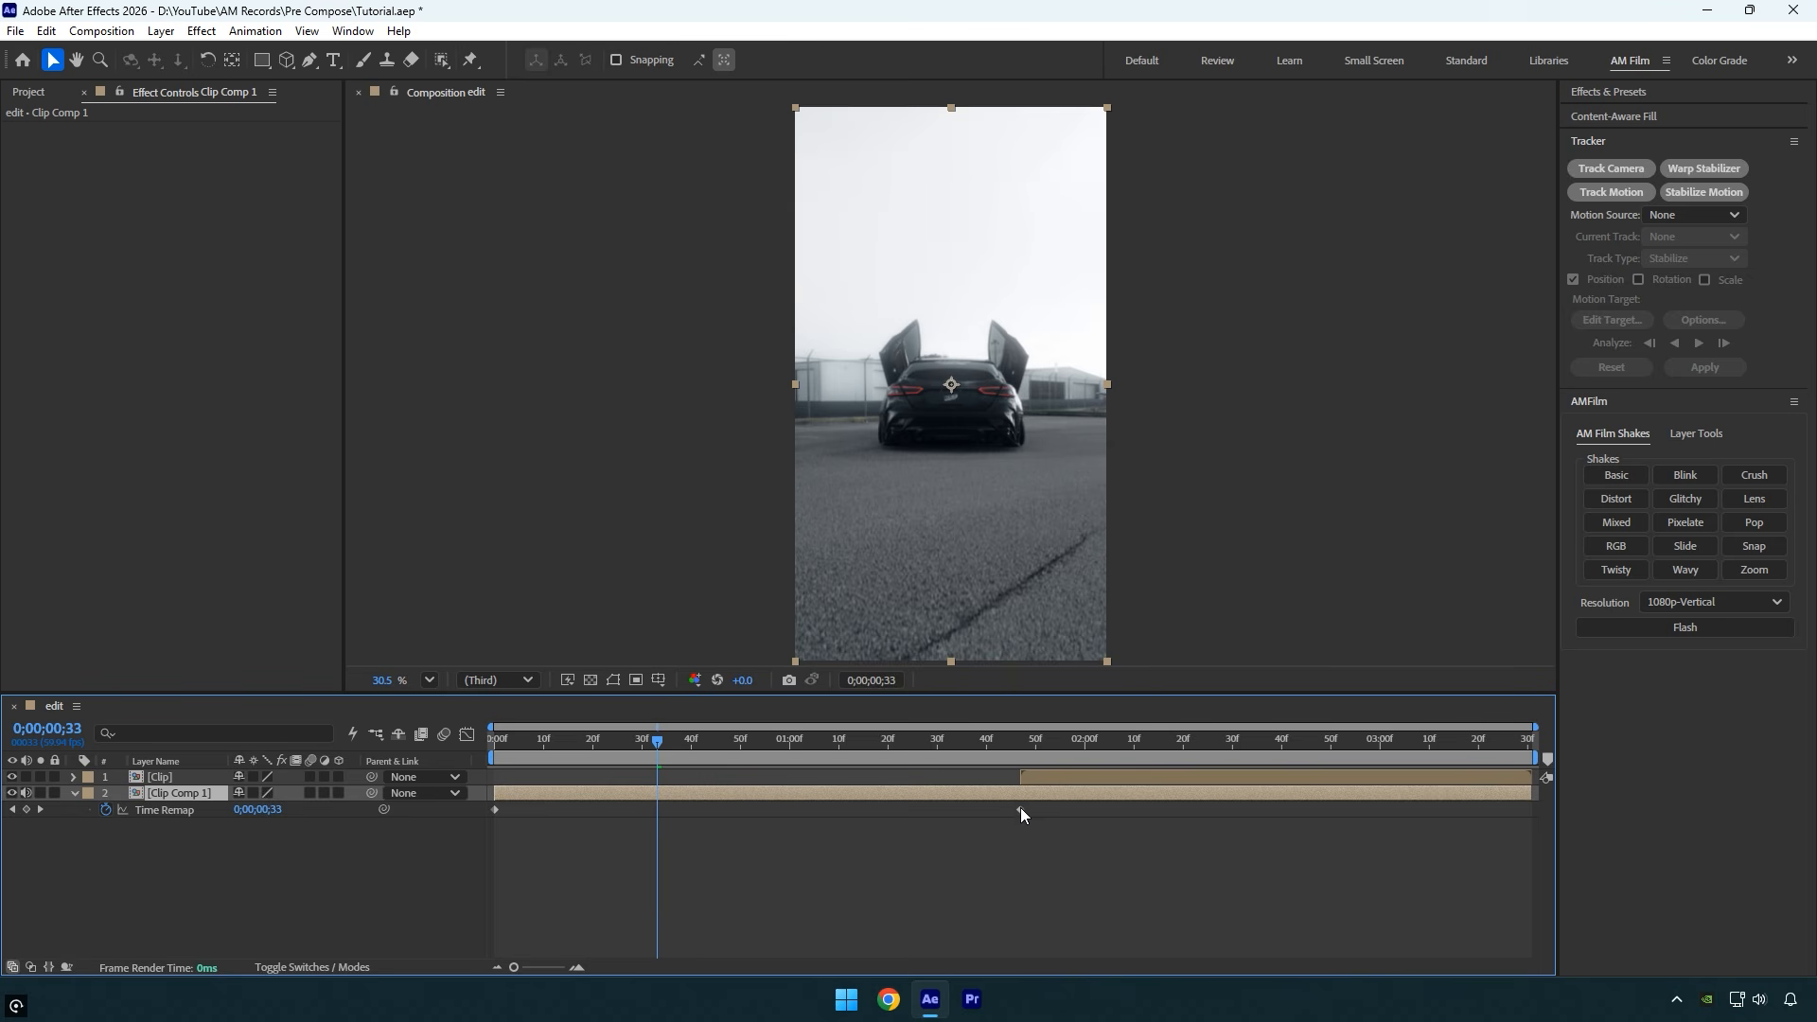
left_click_drag(1021, 811, 492, 803)
- Trim Clip Comp 1 at the last time remap keyframe, apply Easy Ease to the keyframes and preview the speed change
key("k")
key("ctrl+shift+d")
key("Delete")
key("F9")
left_click_drag(734, 741, 616, 746)
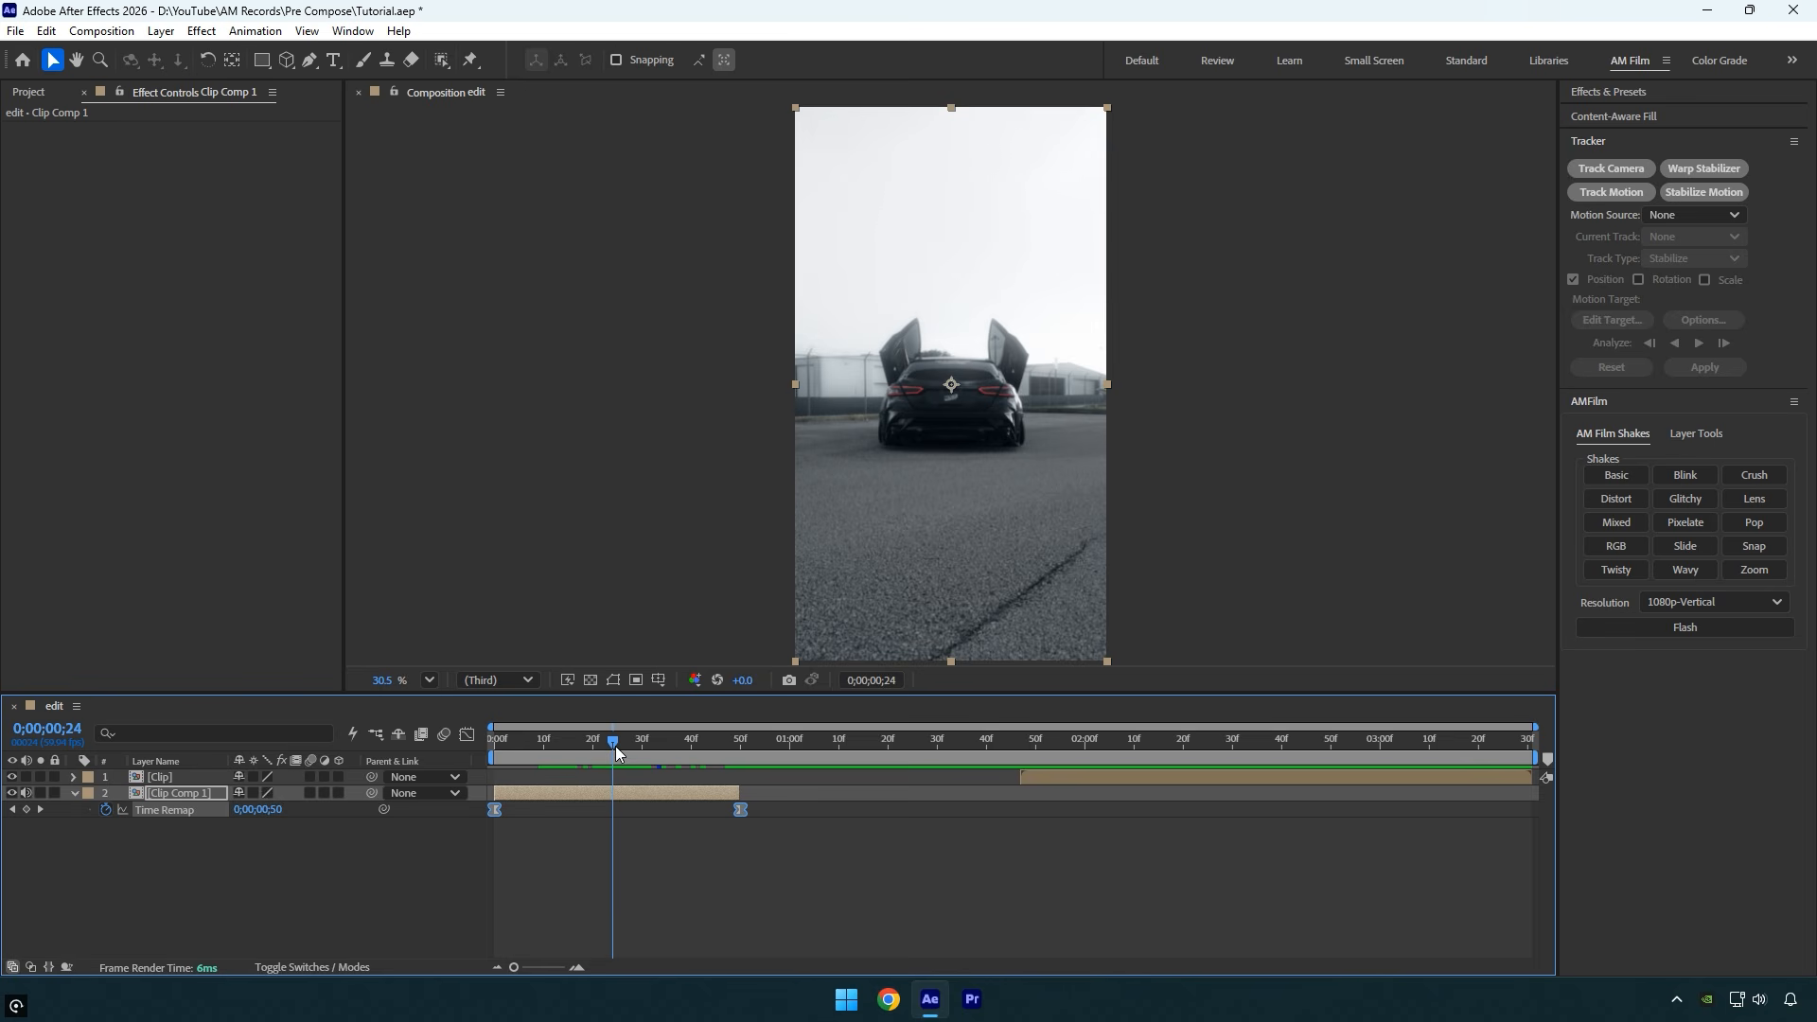
- Pre-compose the time-remapped Clip Comp 1 layer and run the 3D Camera Tracker on the resulting layer
key("ctrl+shift+c")
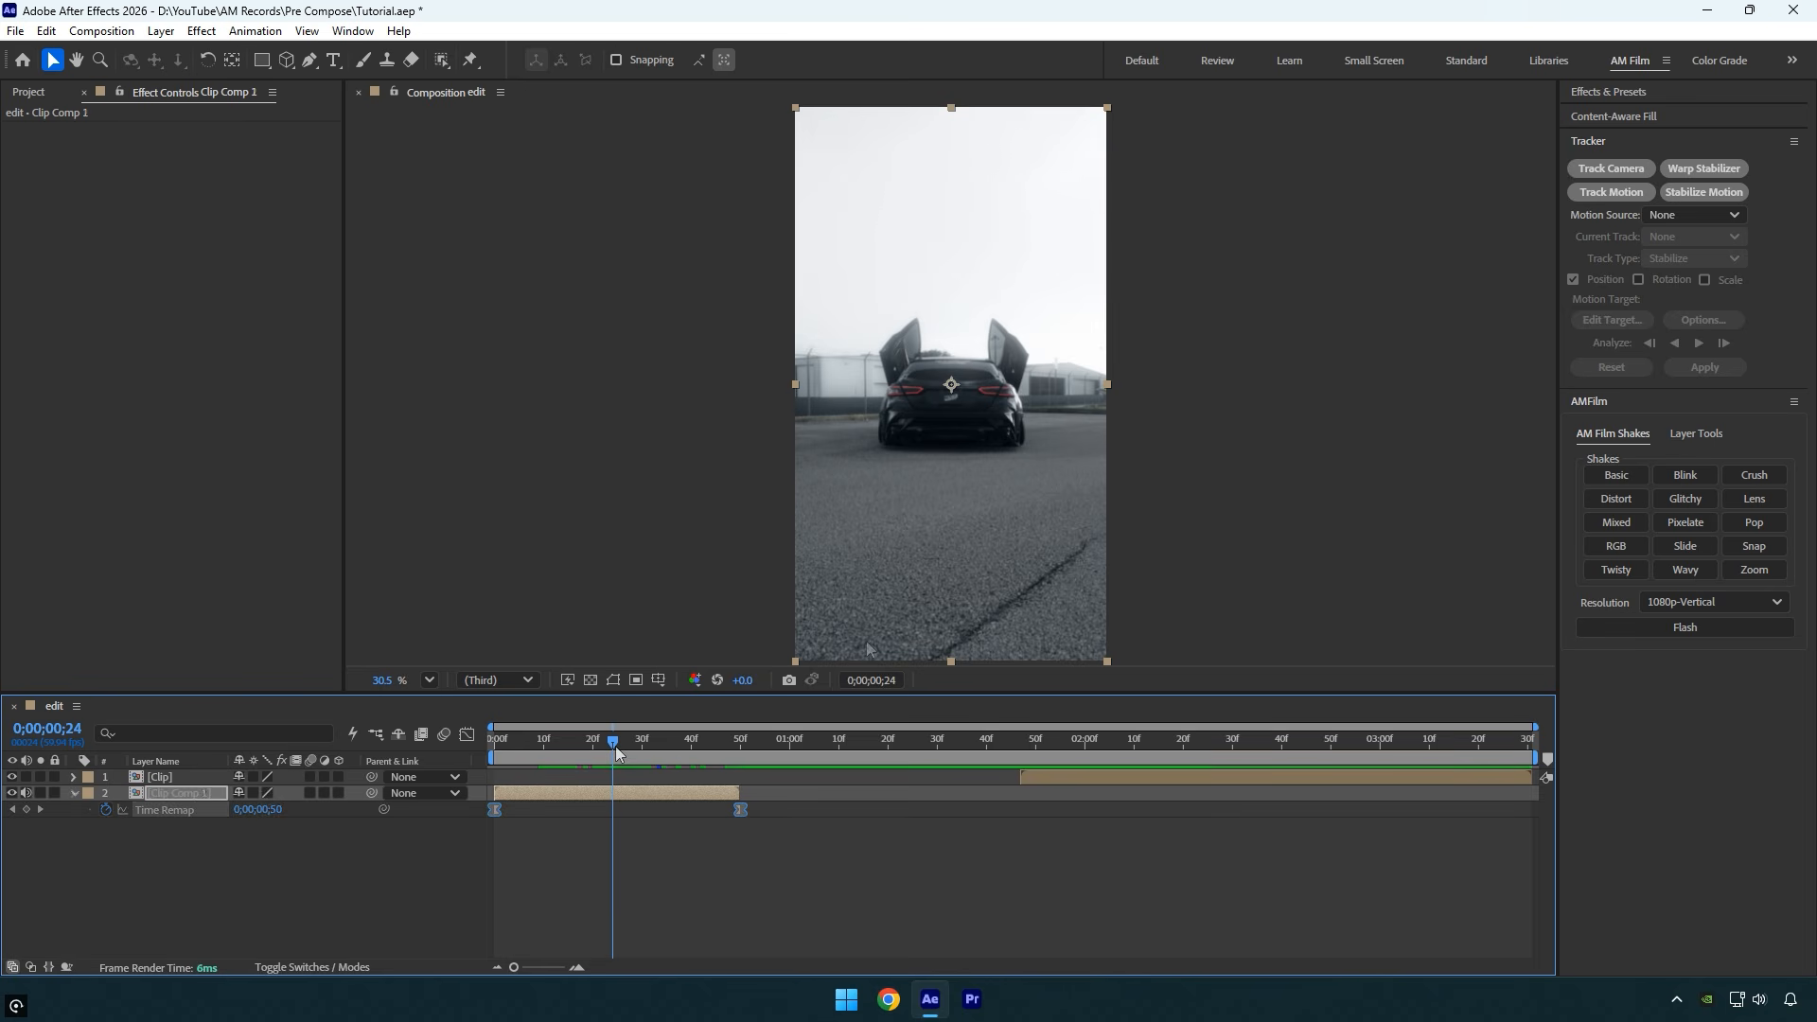
left_click(866, 644)
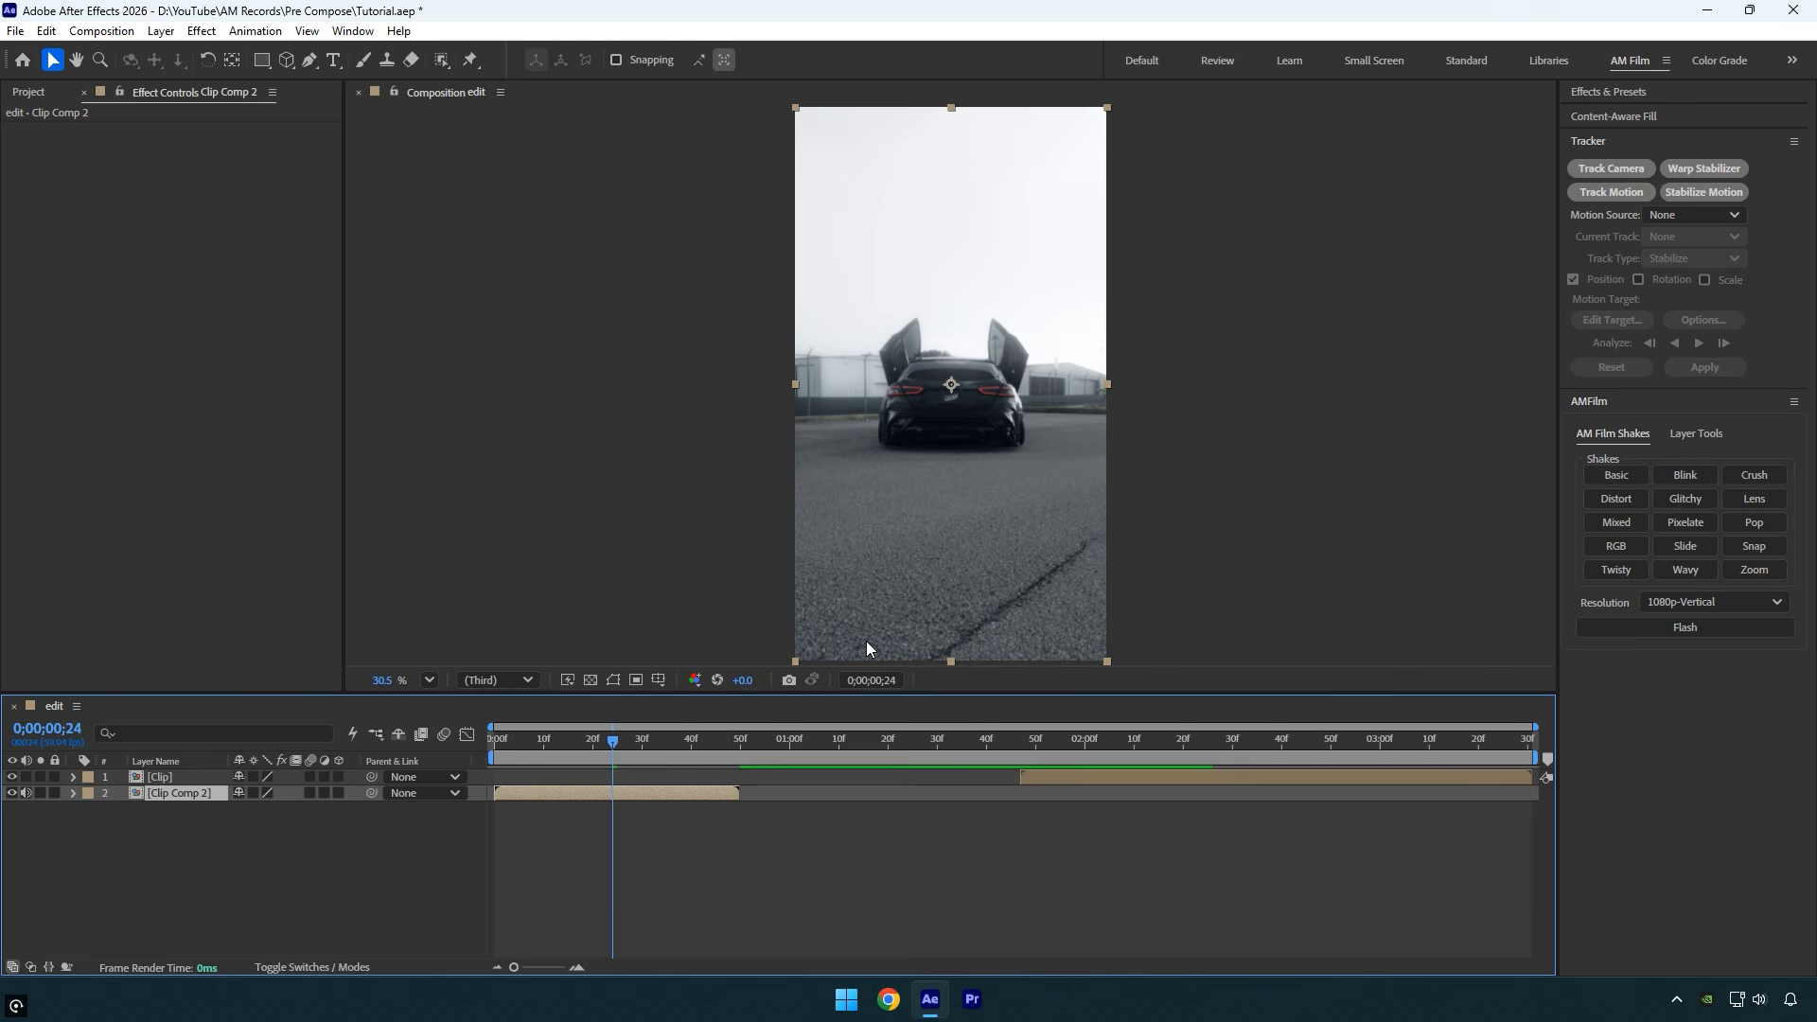
left_click(1603, 170)
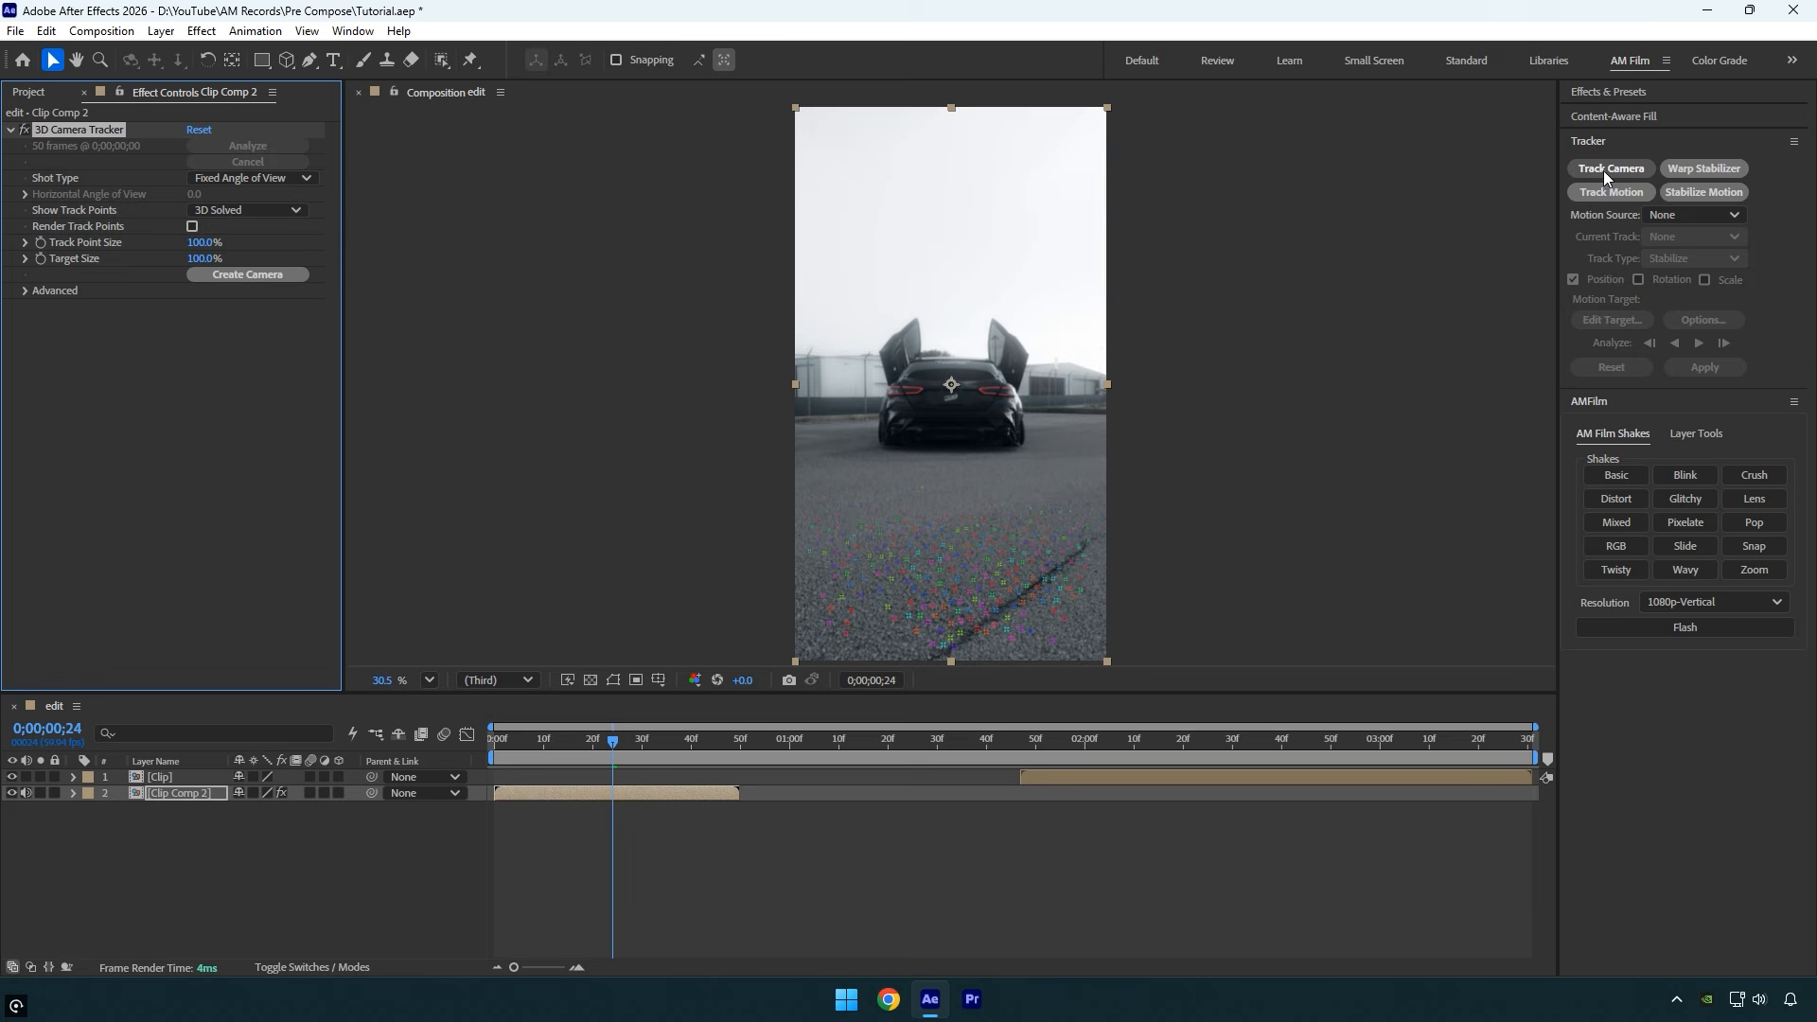
- Create a solid and camera from the track points on the asphalt behind the car, and trim the solid's end to 0;00;00;49
right_click(934, 507)
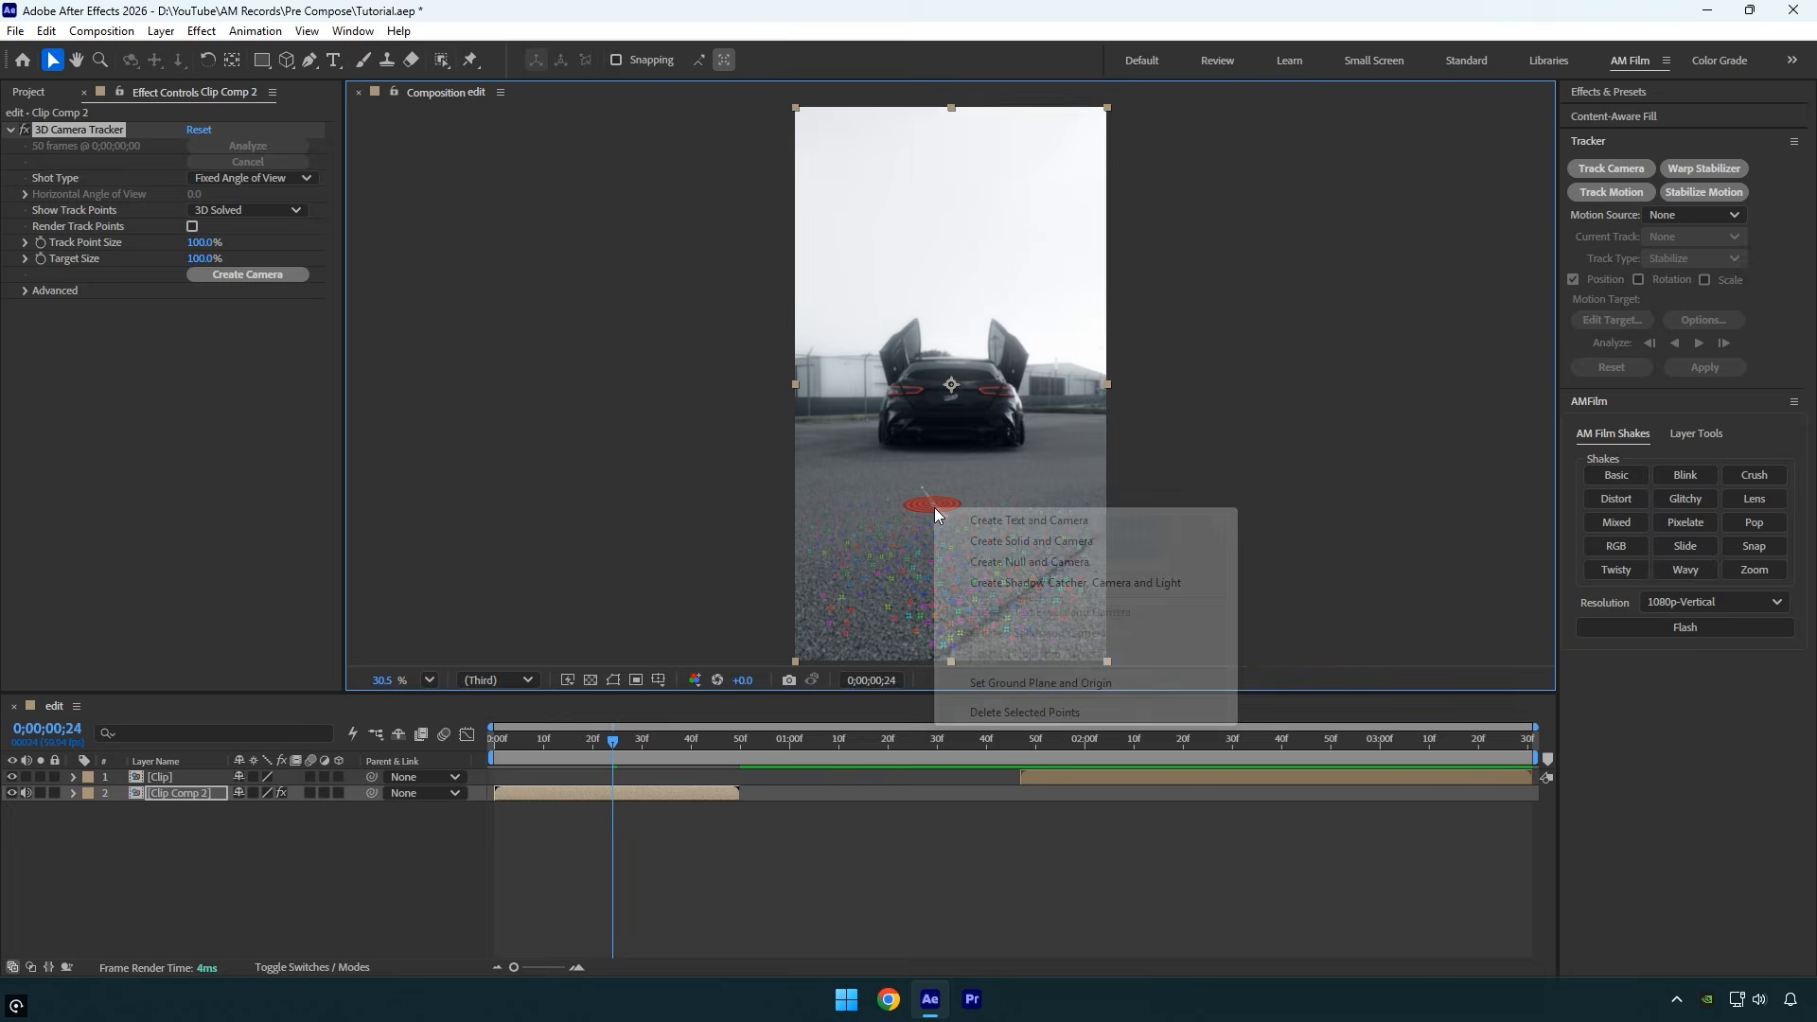
left_click(1092, 541)
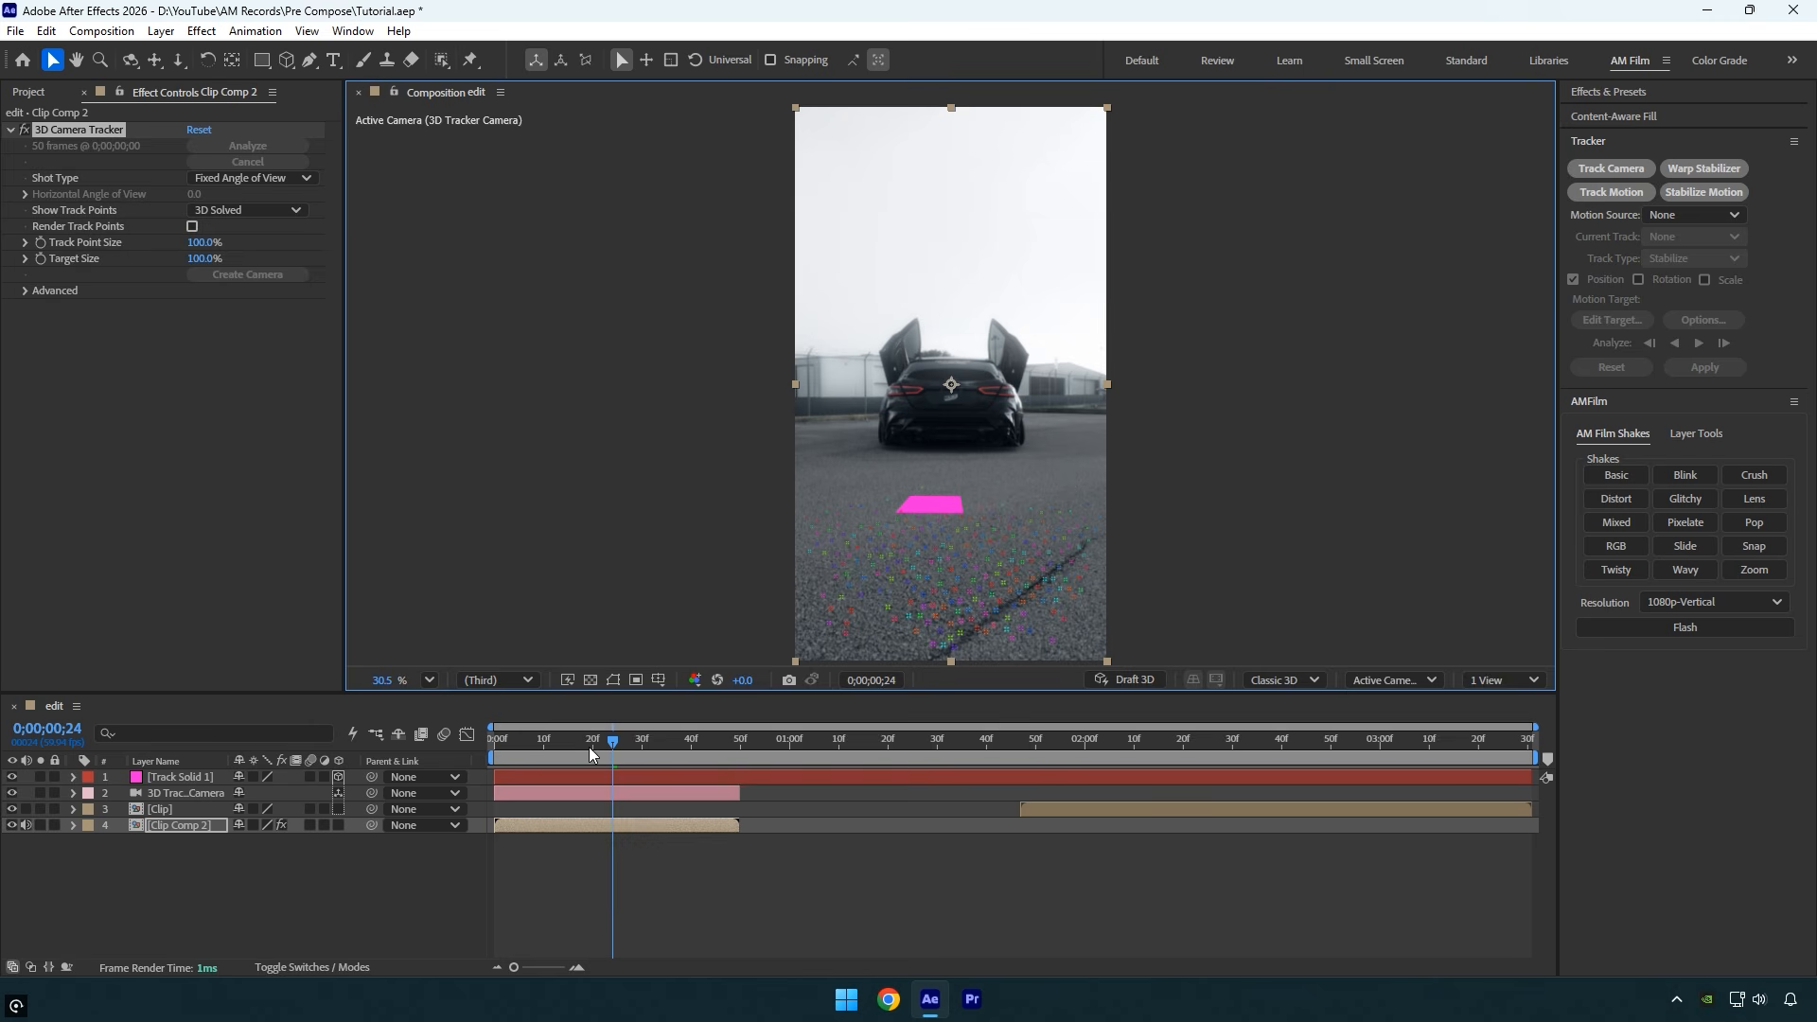
left_click_drag(667, 754, 737, 812)
left_click(752, 782)
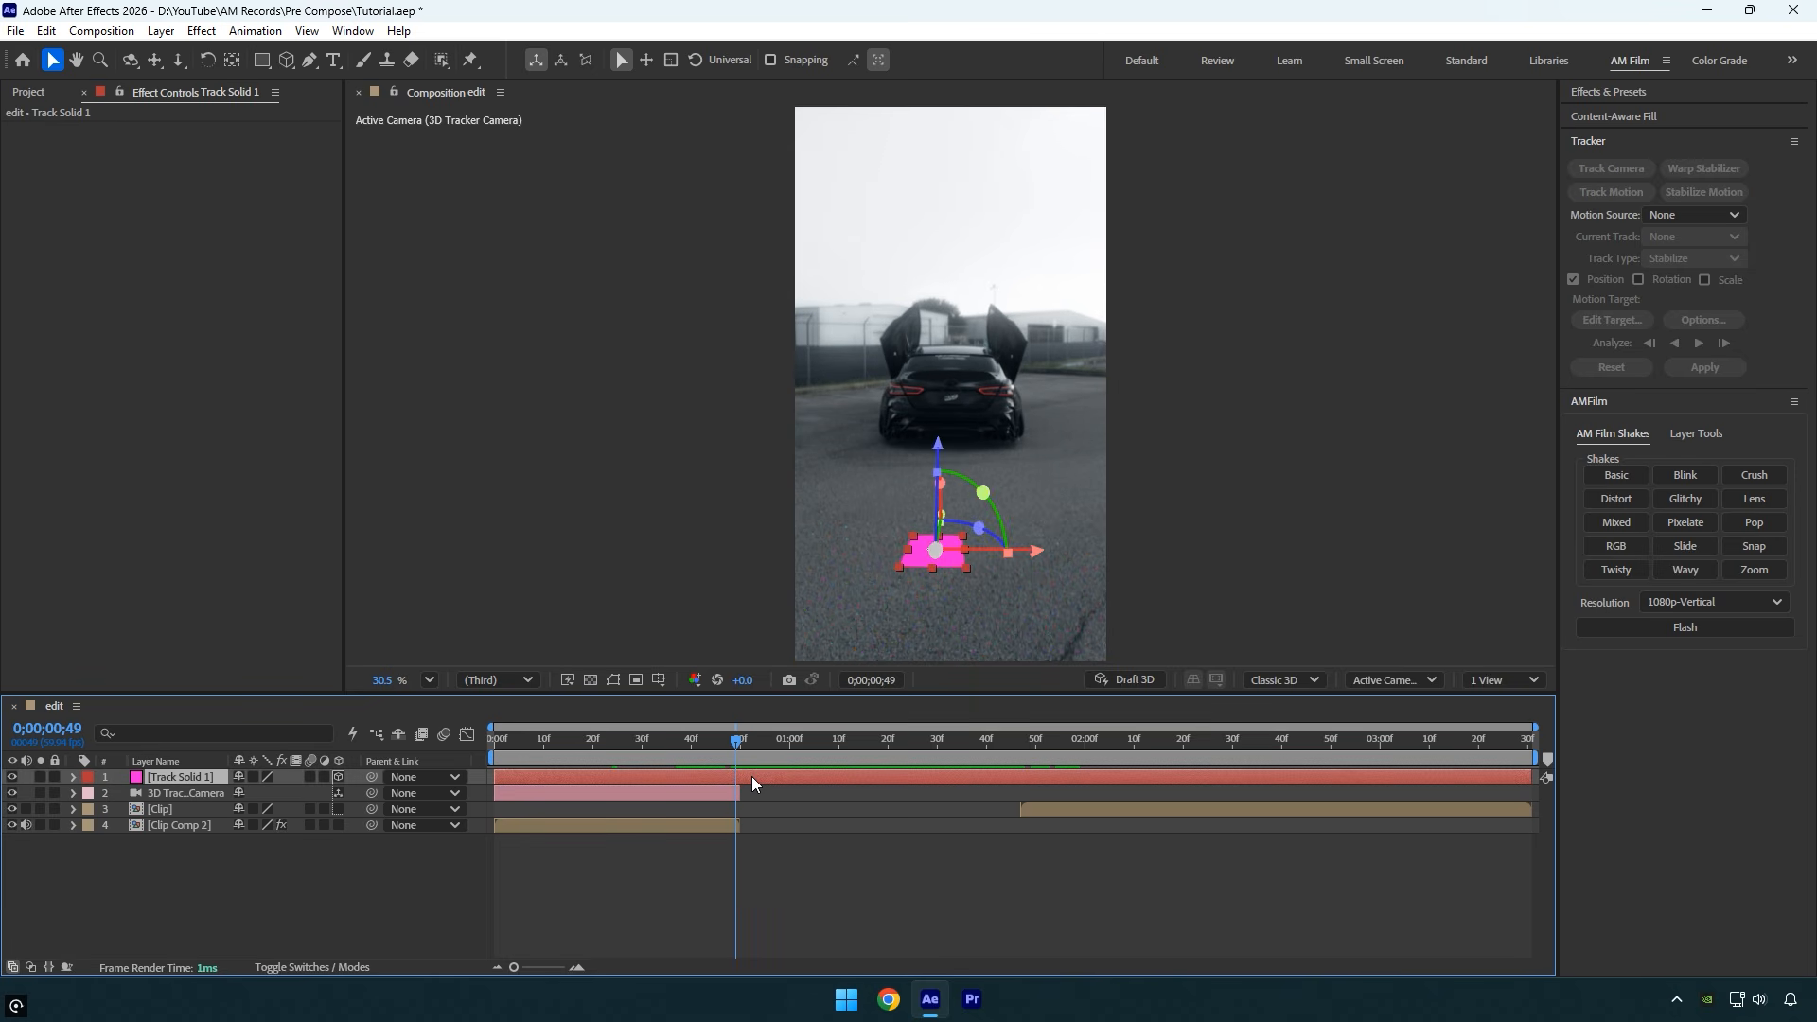
key("alt+bracketright")
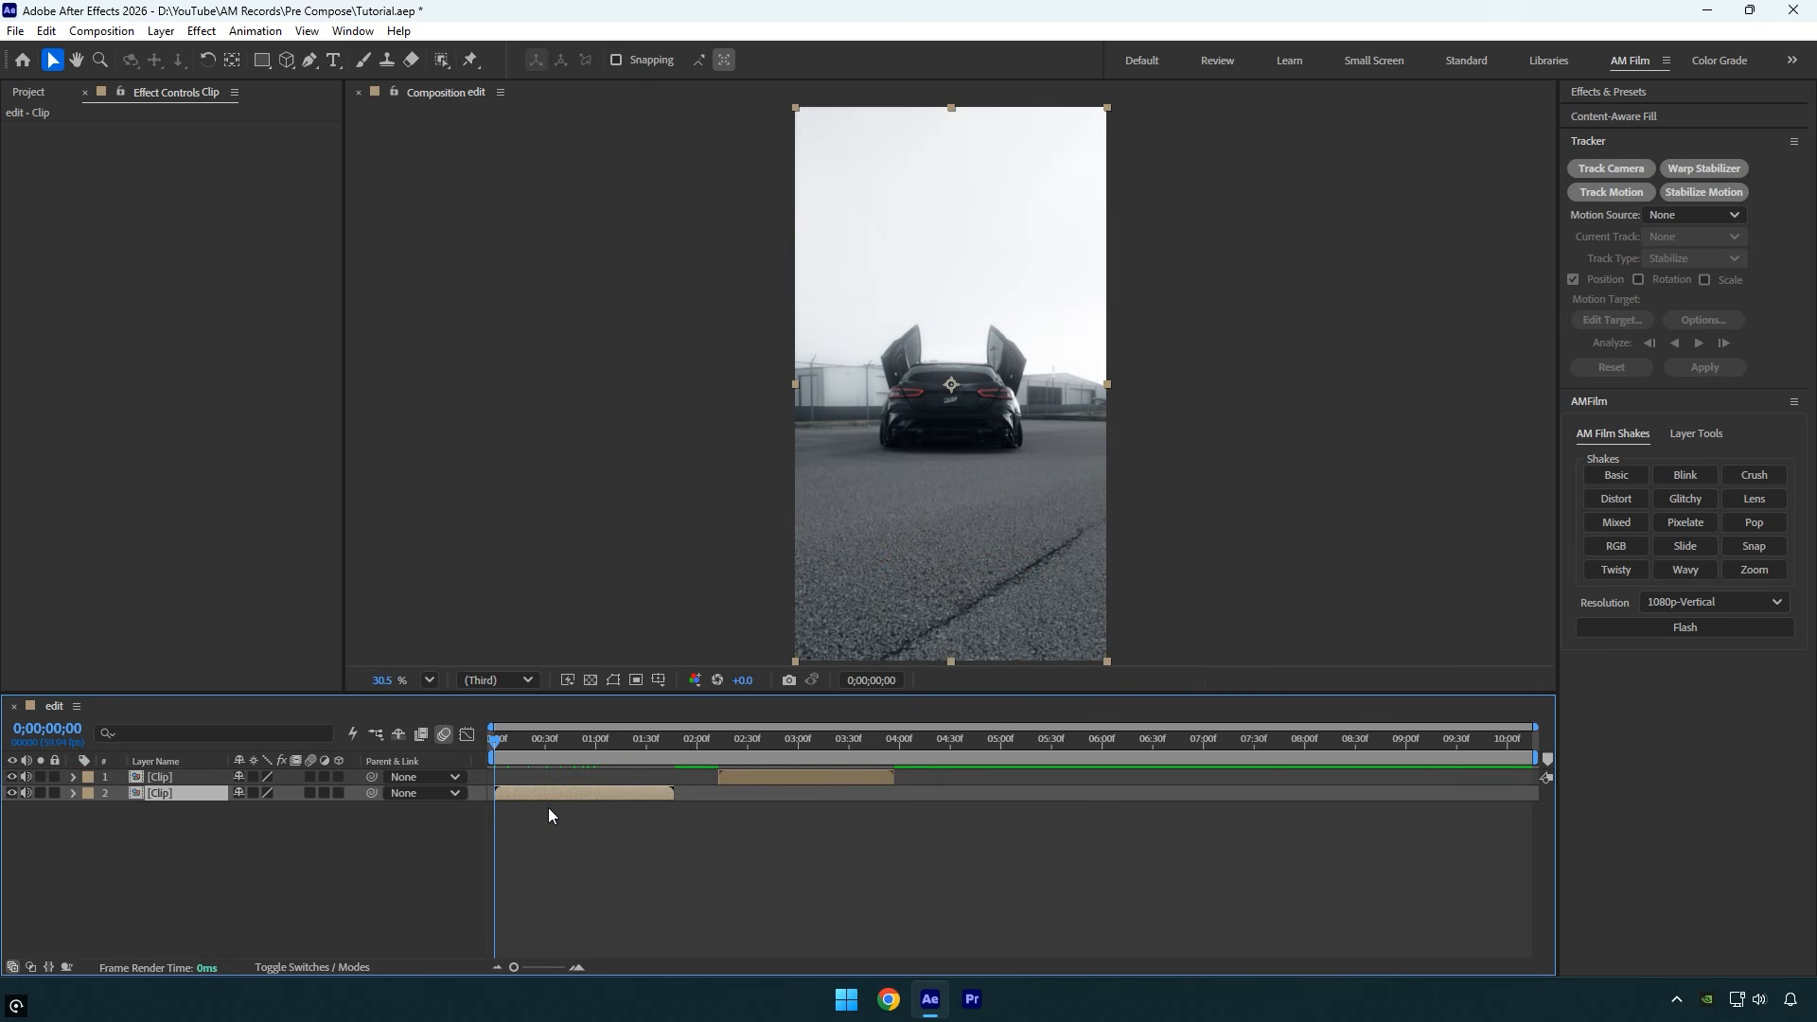
- Pre-compose the untouched first clip, moving all attributes into the new composition
right_click(546, 794)
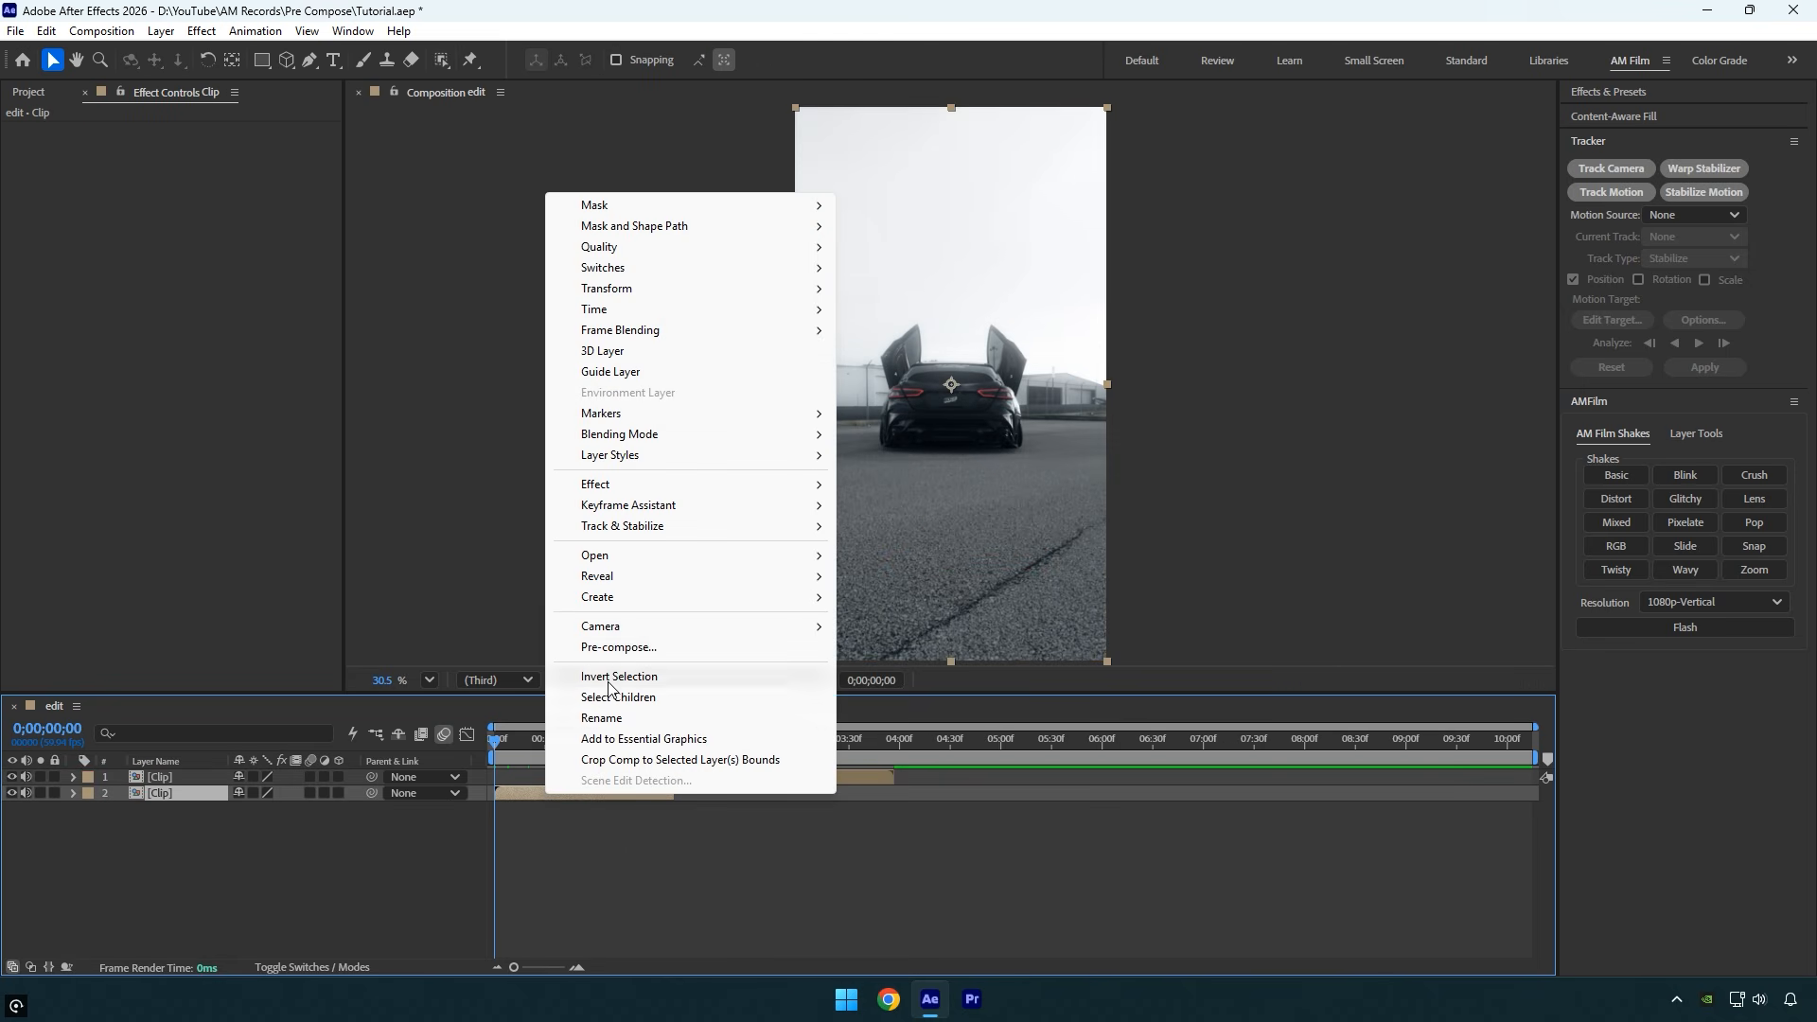
left_click(617, 648)
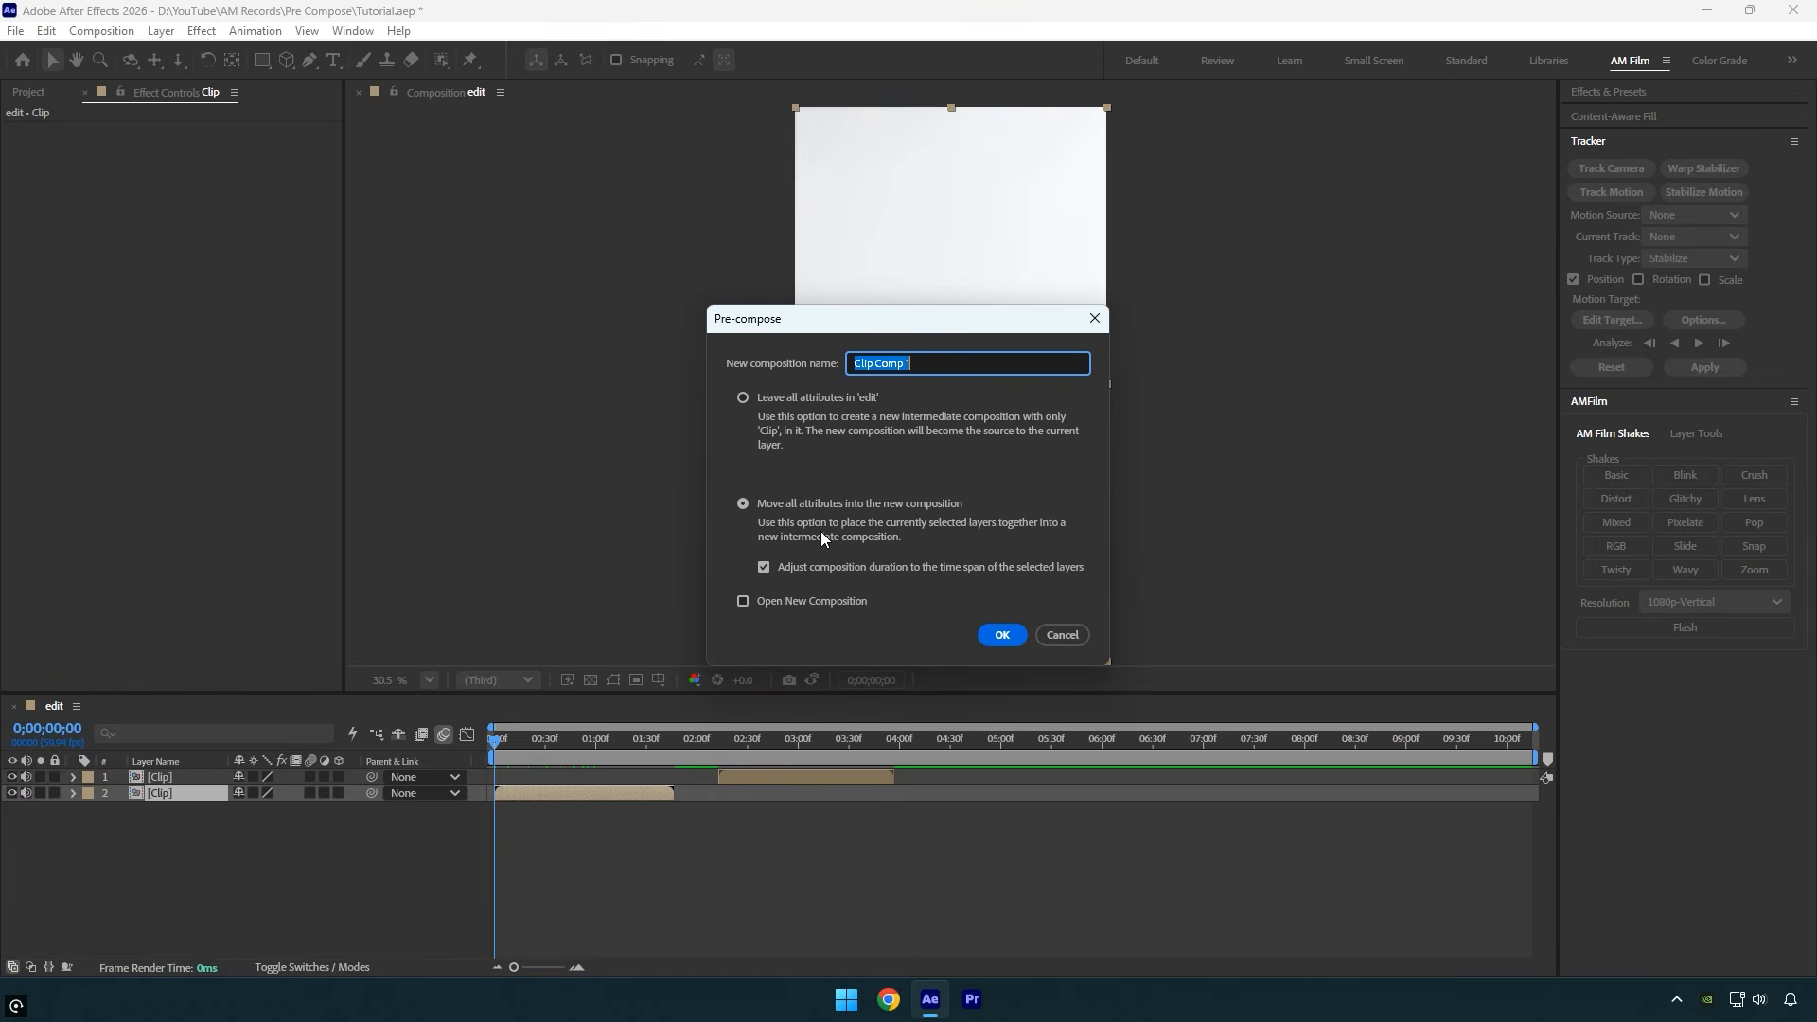
left_click(1002, 636)
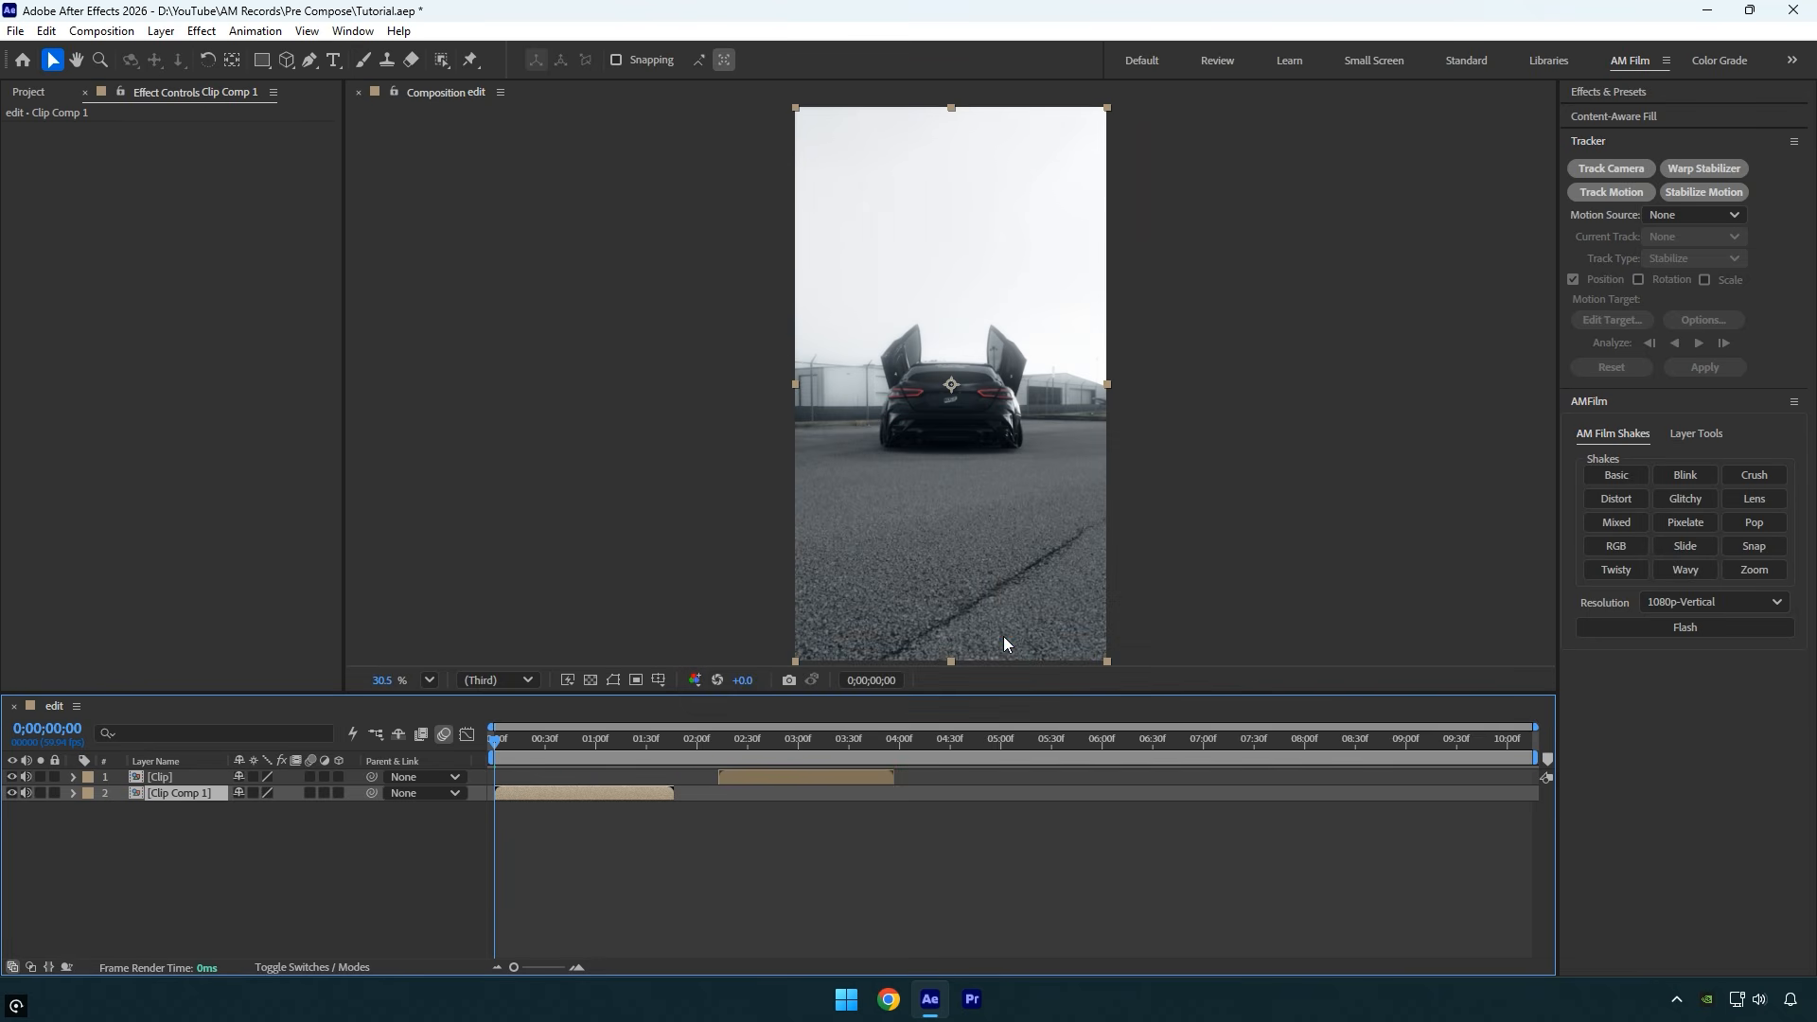
- Run the 3D Camera Tracker on the clip inside Clip Comp 1 and create a solid and camera on the ground behind the car
double_click(536, 795)
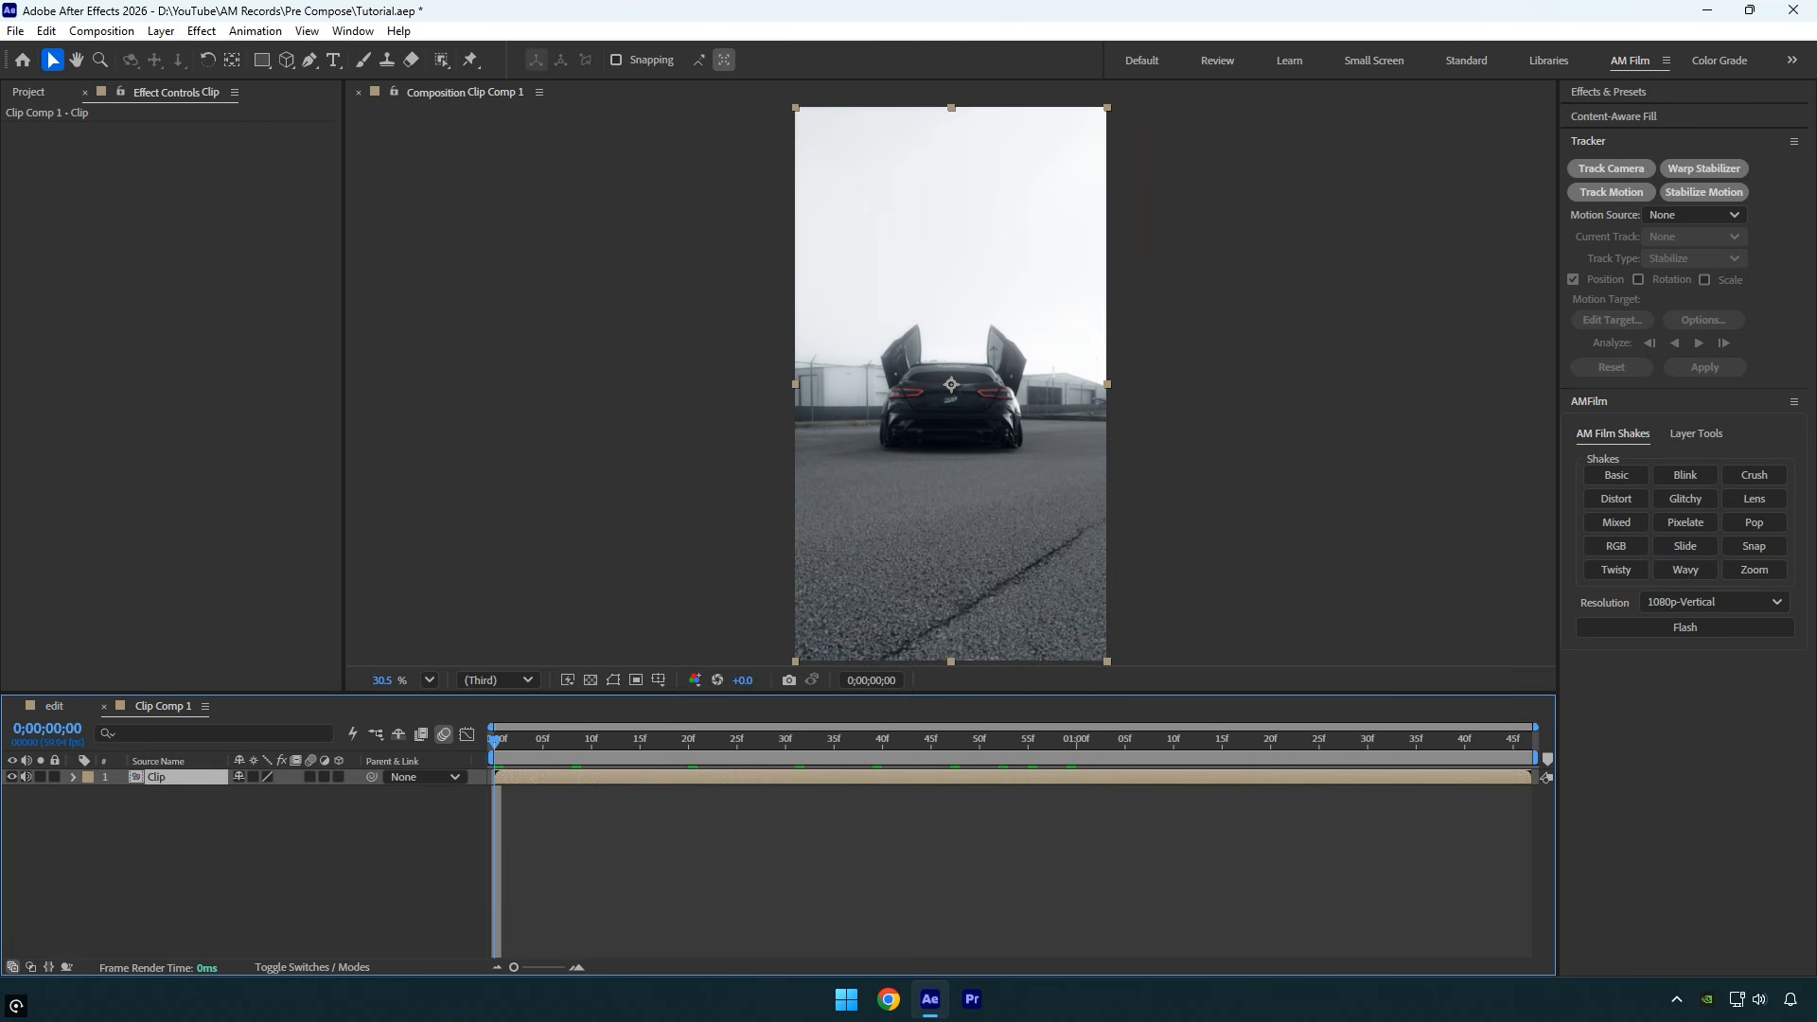
left_click(1621, 169)
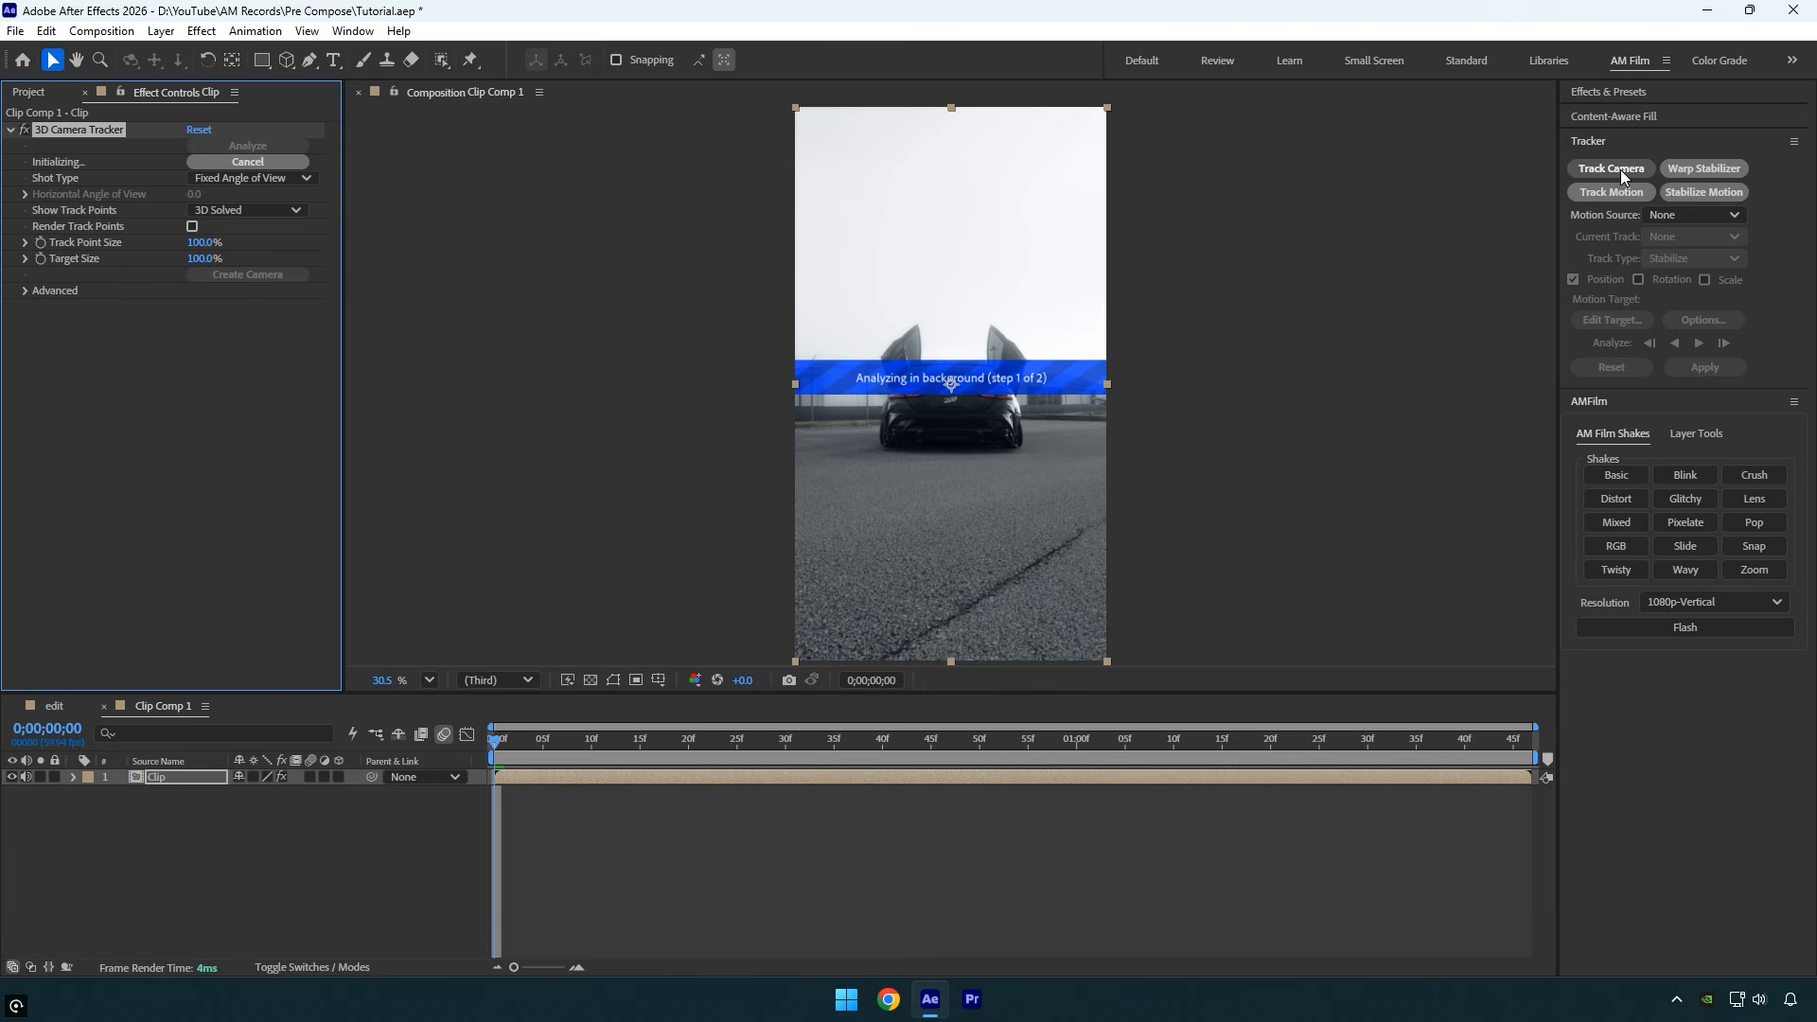
right_click(960, 525)
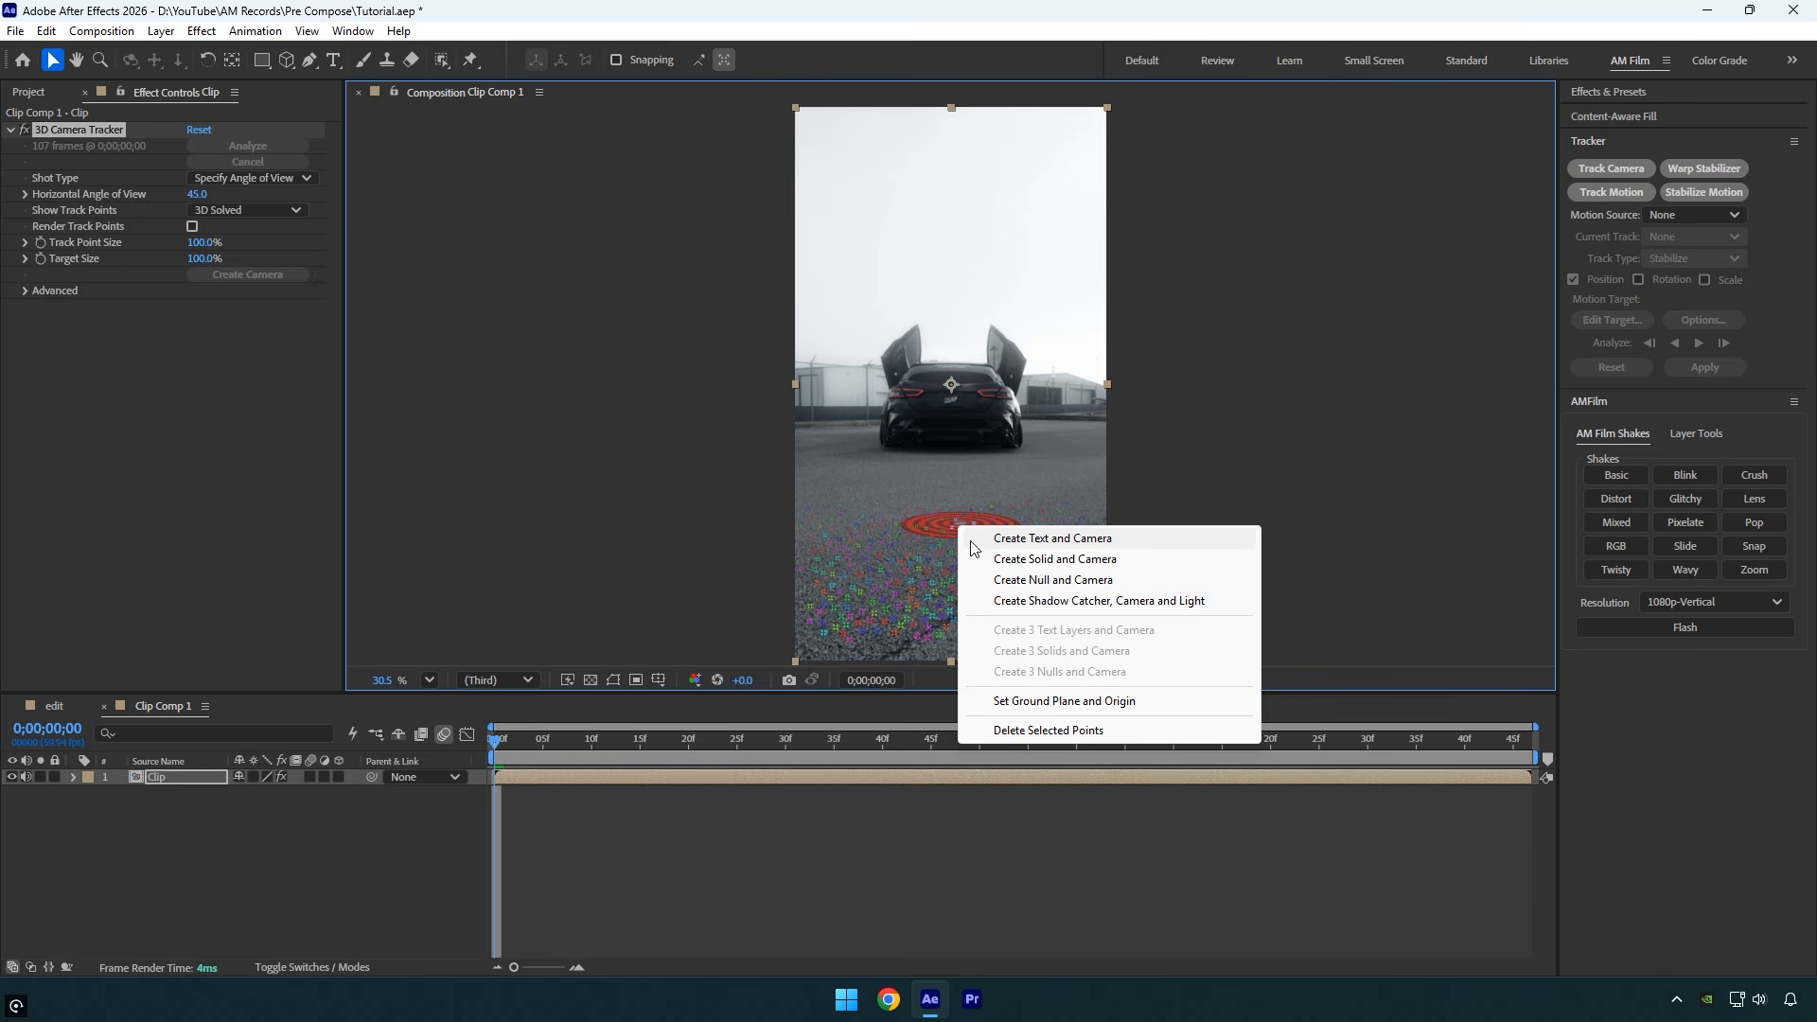
left_click(1075, 560)
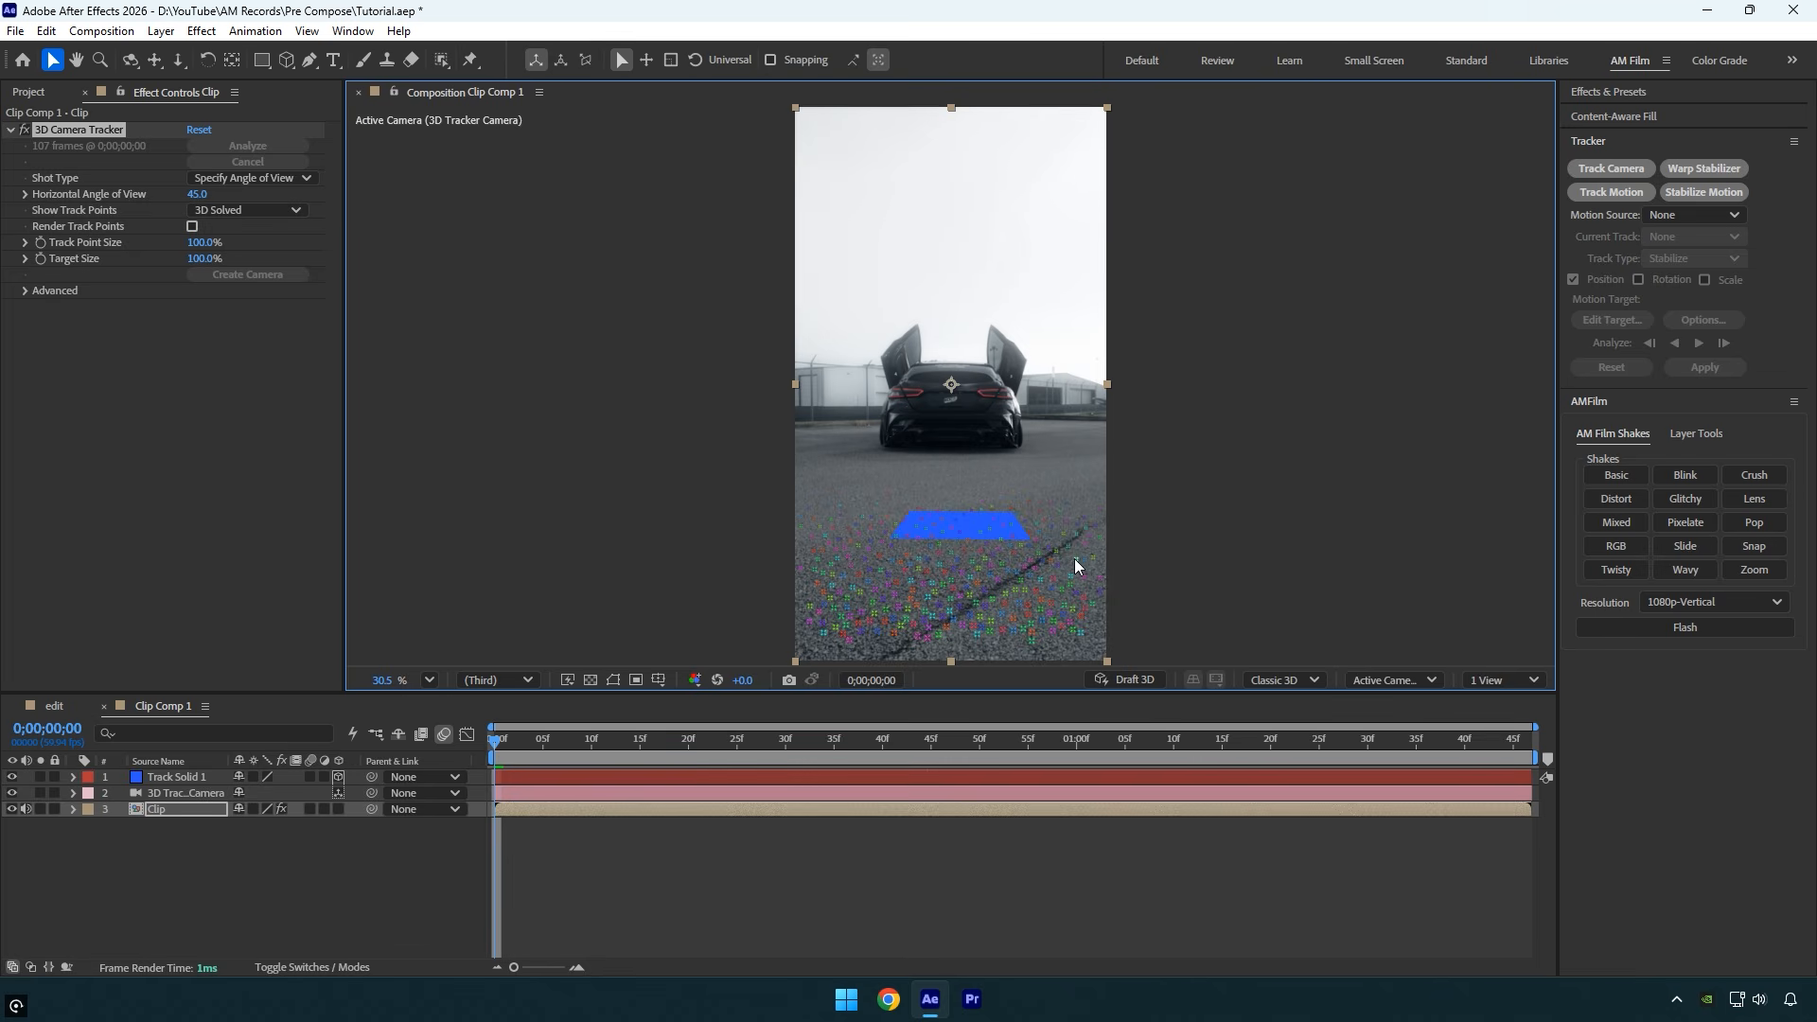
- Return to the edit composition and scrub through Clip Comp 1 to check the tracked solid
left_click(320, 847)
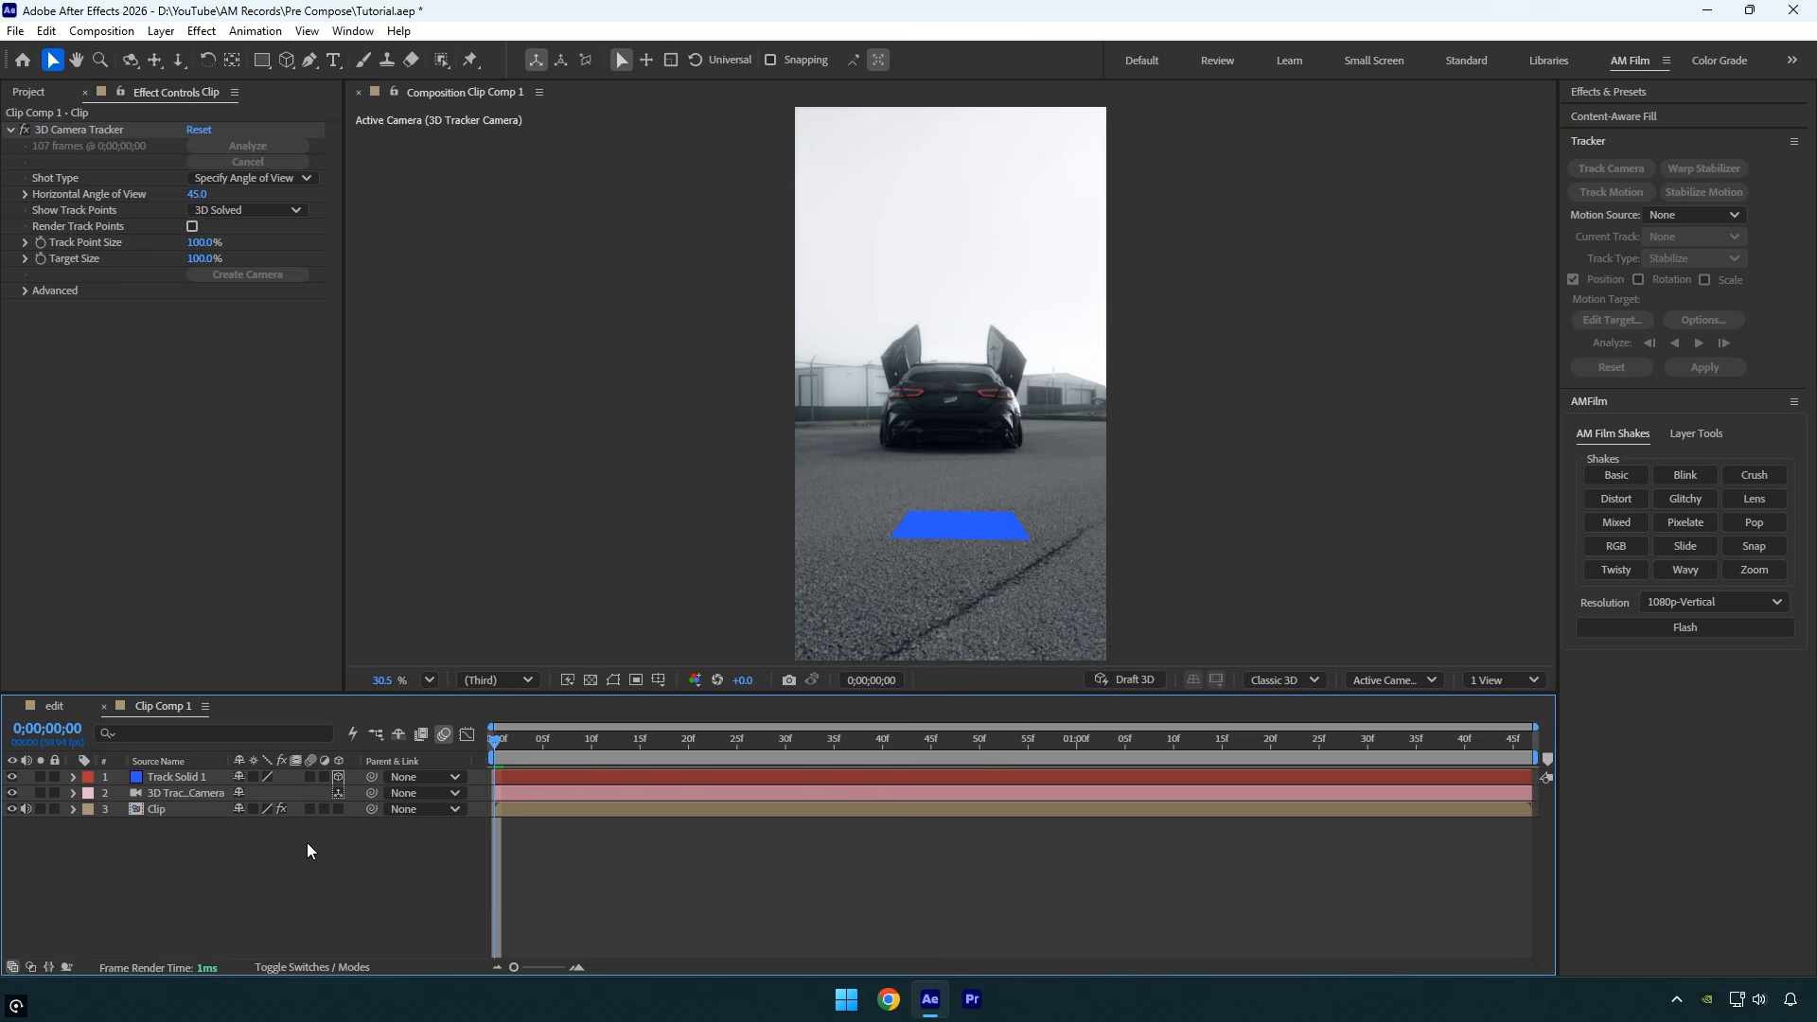
left_click(48, 707)
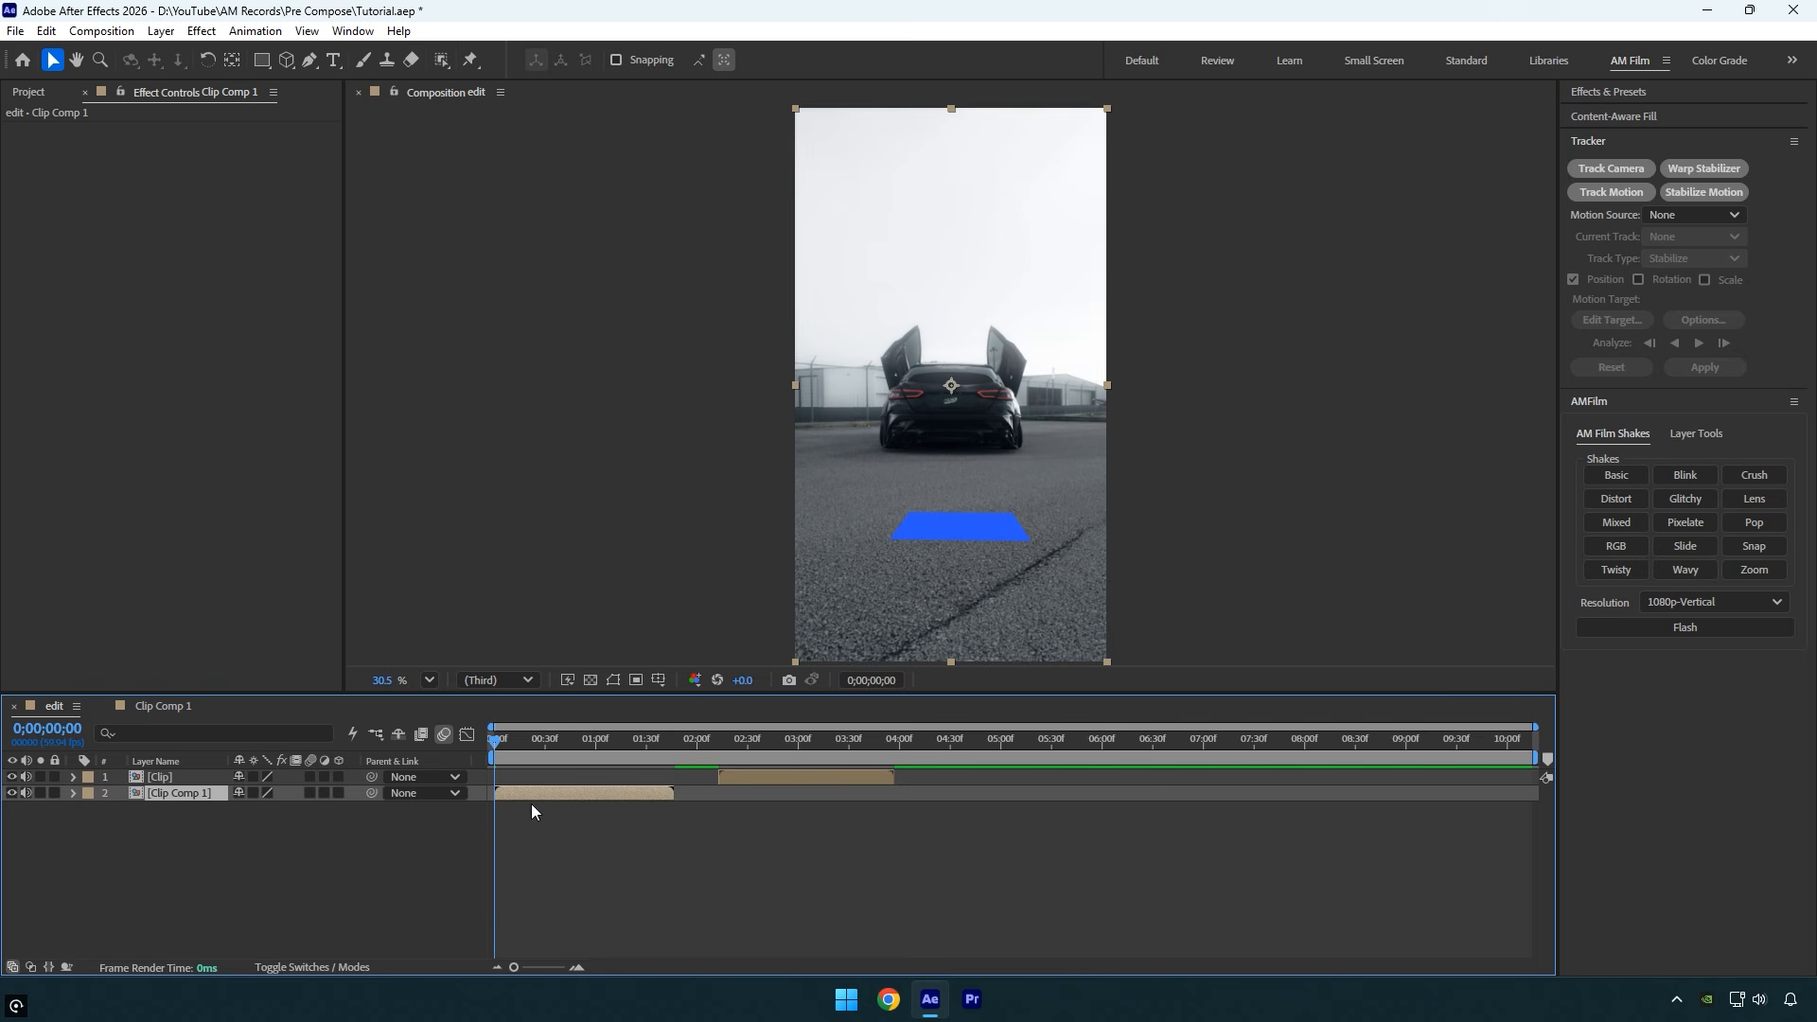
mouse_move(568, 740)
left_mouse_down()
mouse_move(634, 735)
mouse_move(577, 733)
left_mouse_up()
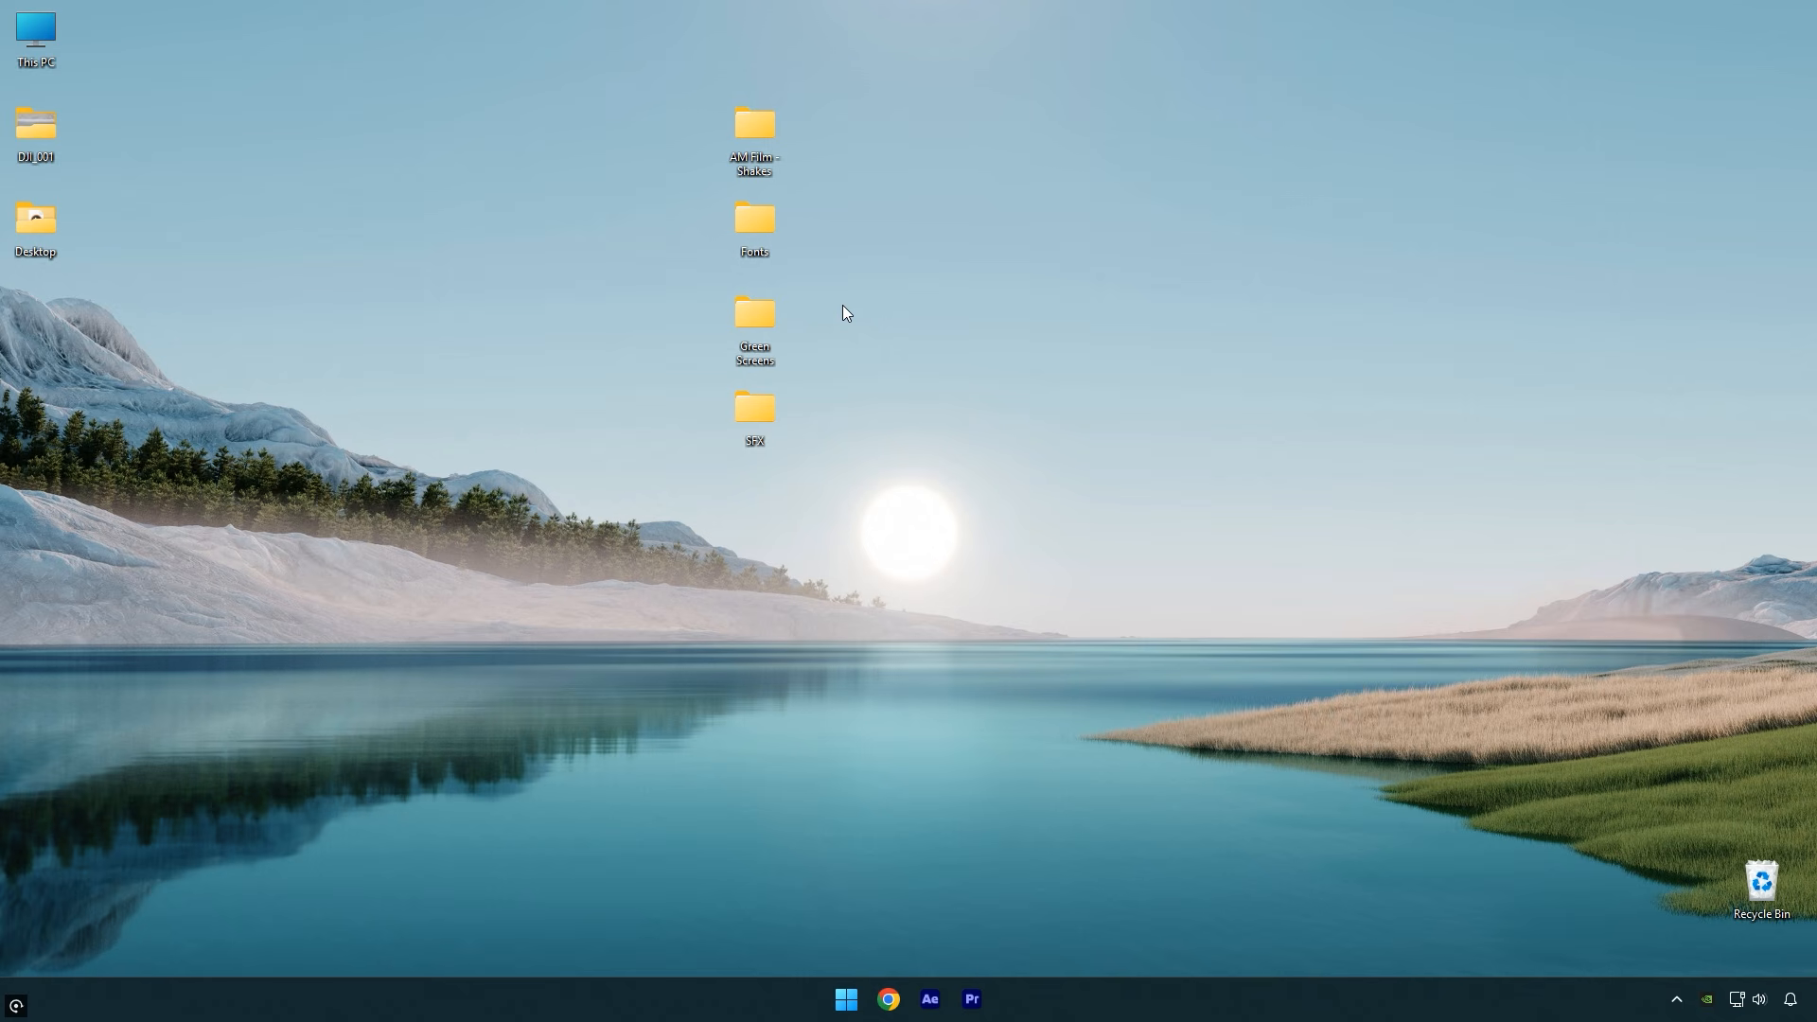
- Create a new folder on the desktop and move the existing folders into it
right_click(843, 305)
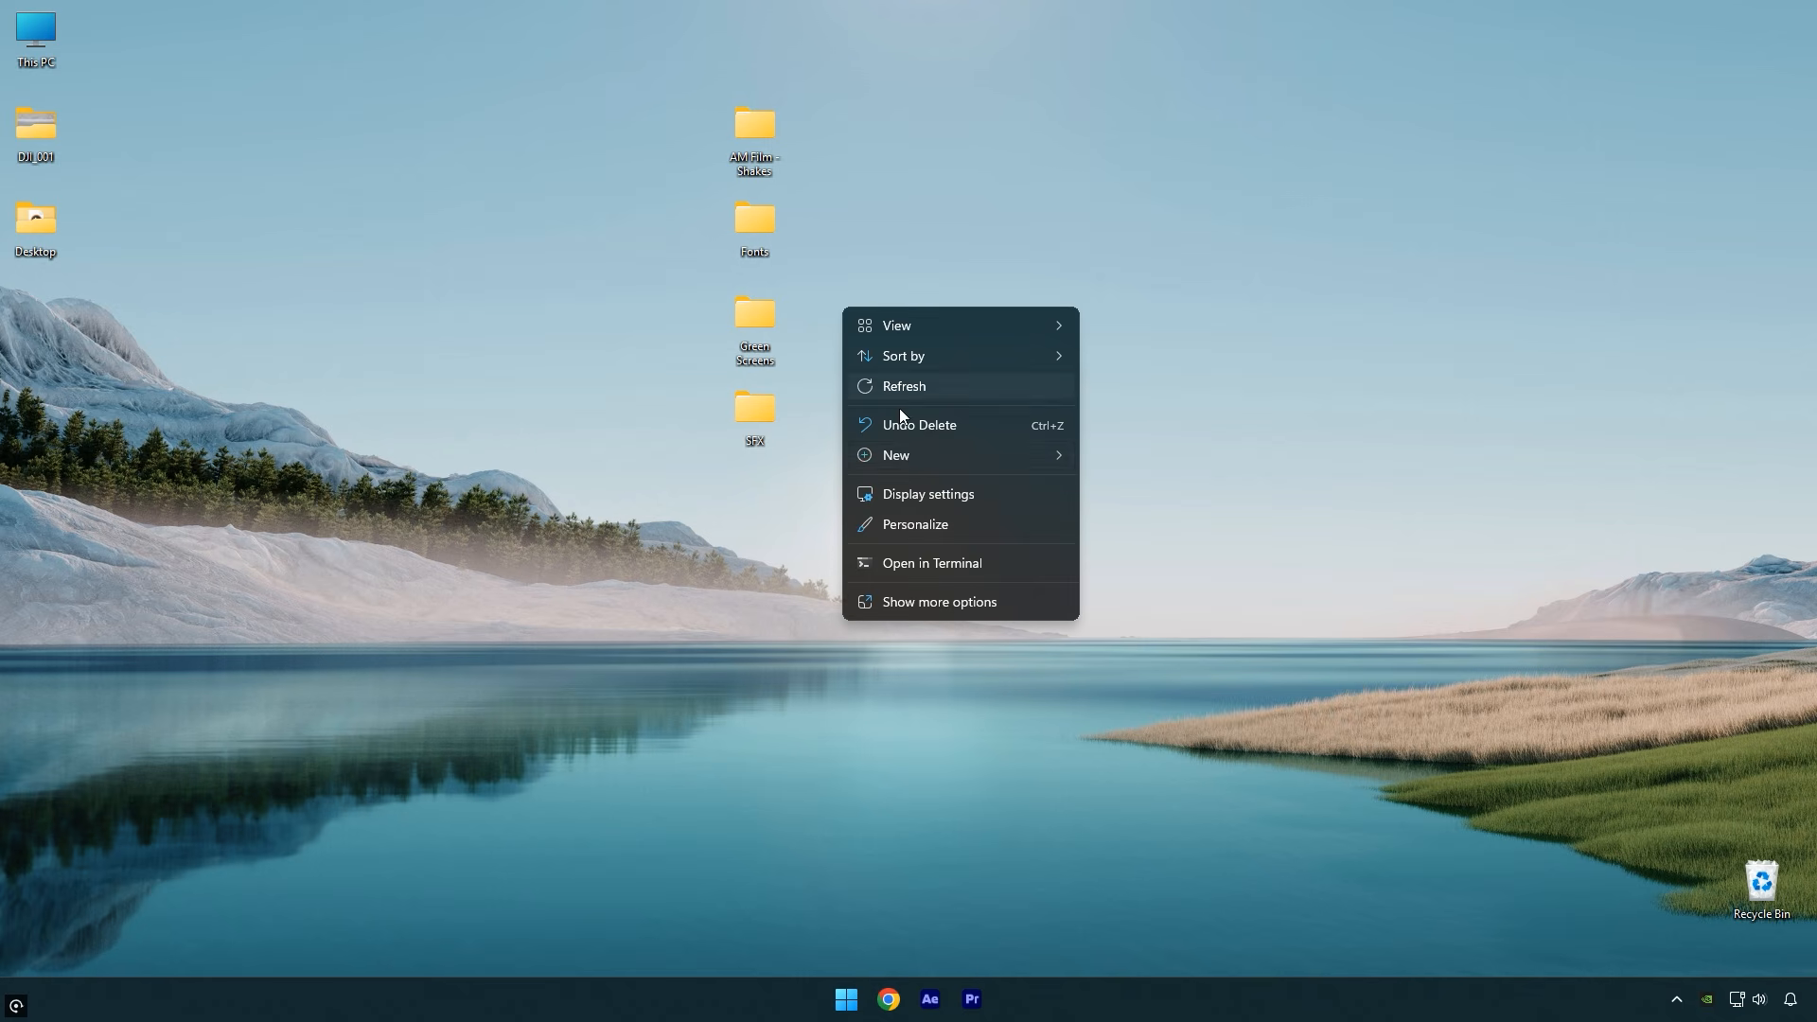
mouse_move(909, 456)
left_click(1105, 456)
left_click_drag(1025, 438, 956, 297)
left_click_drag(760, 503, 893, 316)
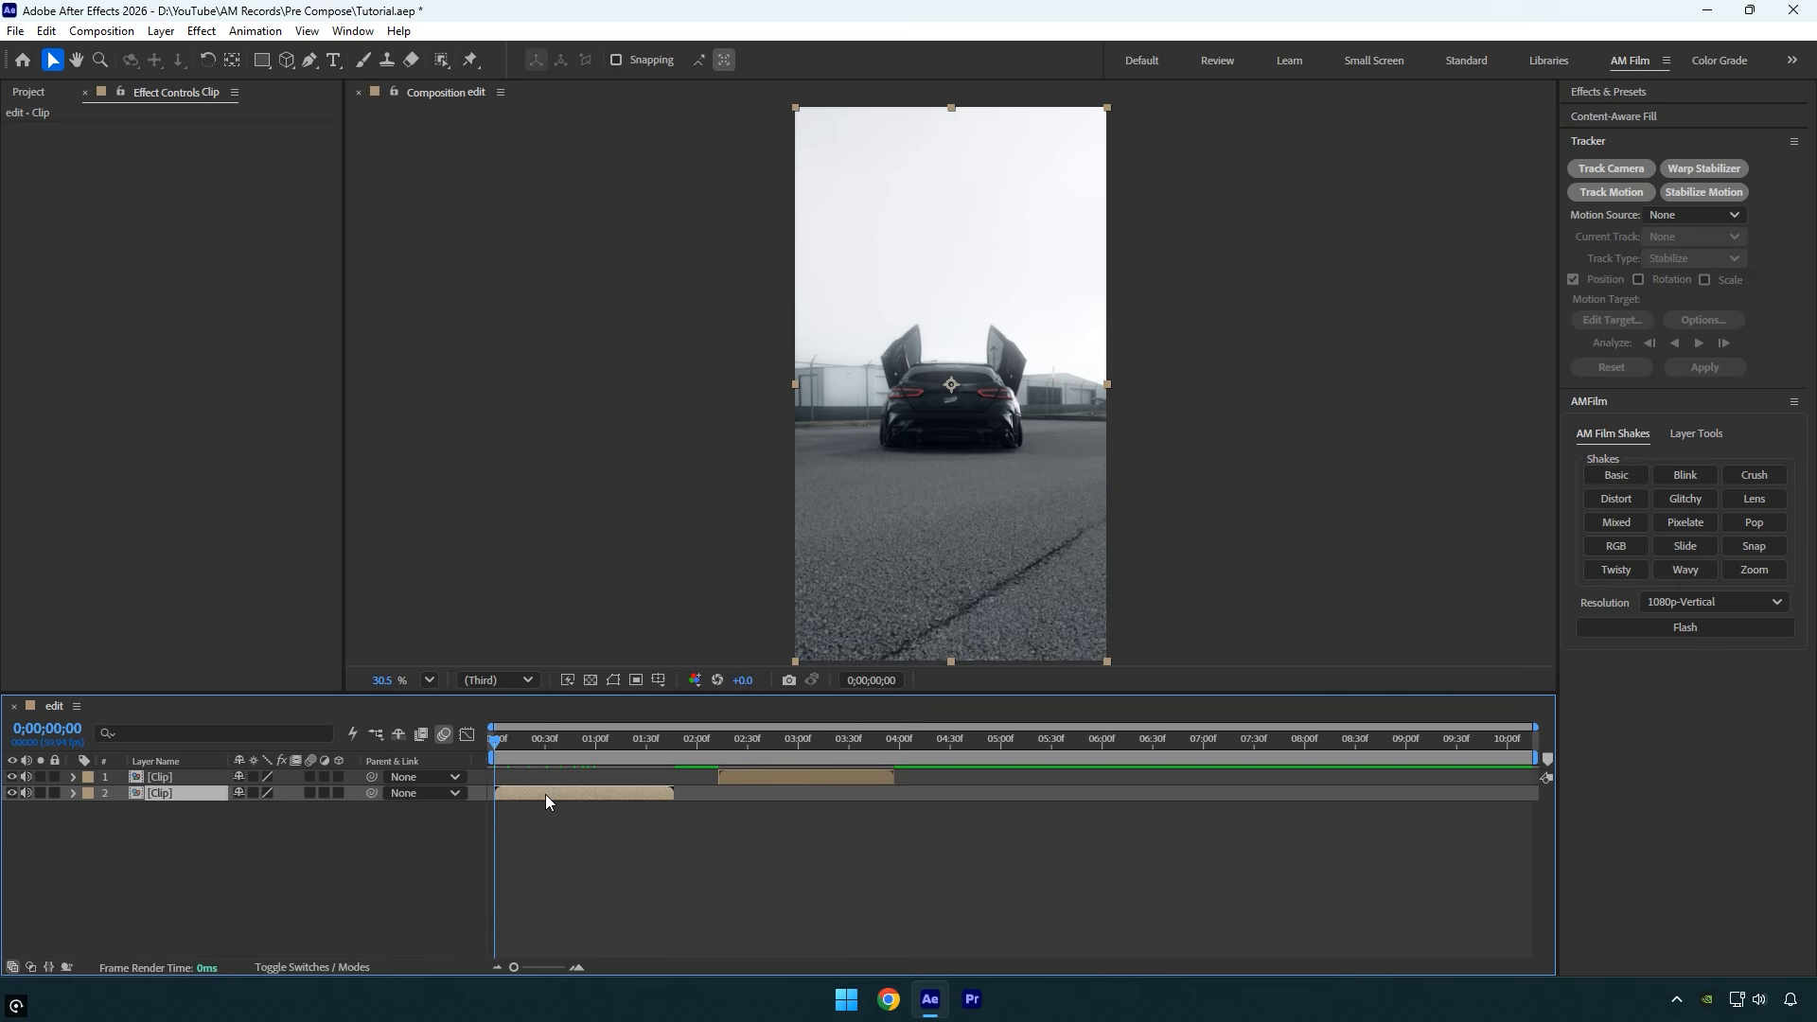
- Pre-compose the first clip in the edit timeline with all attributes moved, and open the resulting composition
right_click(545, 793)
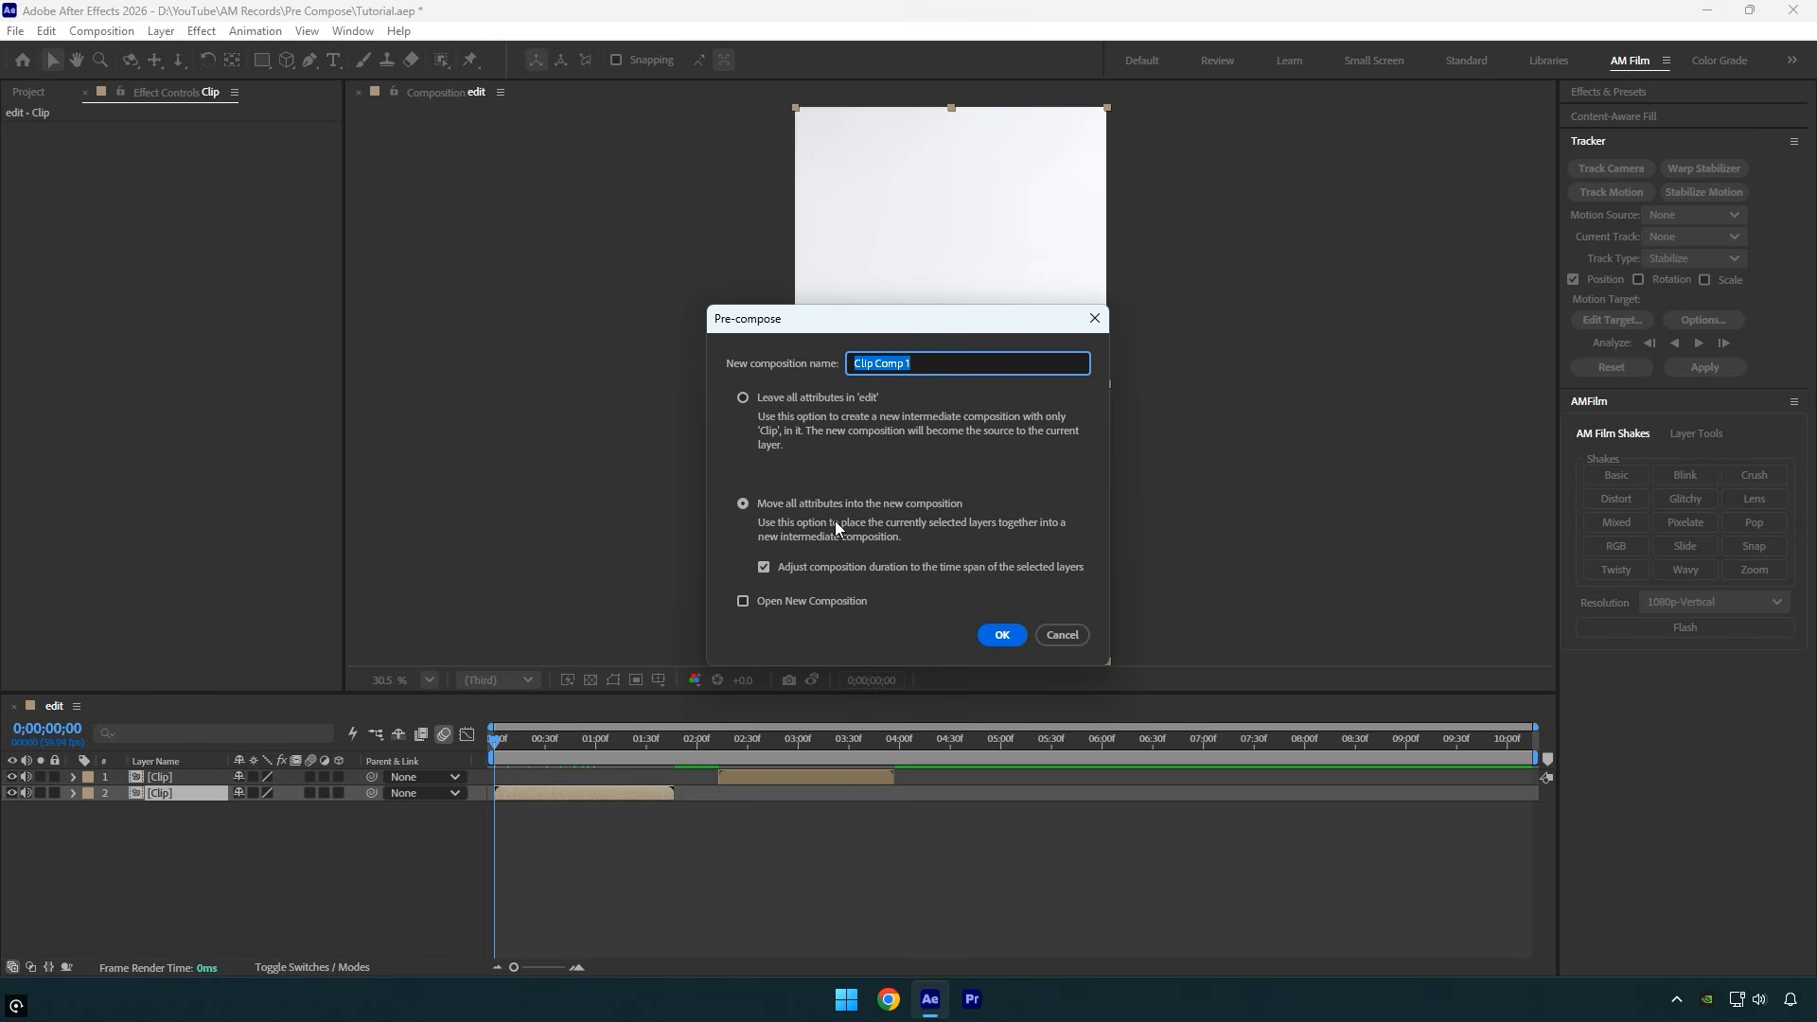
left_click(1005, 642)
double_click(536, 795)
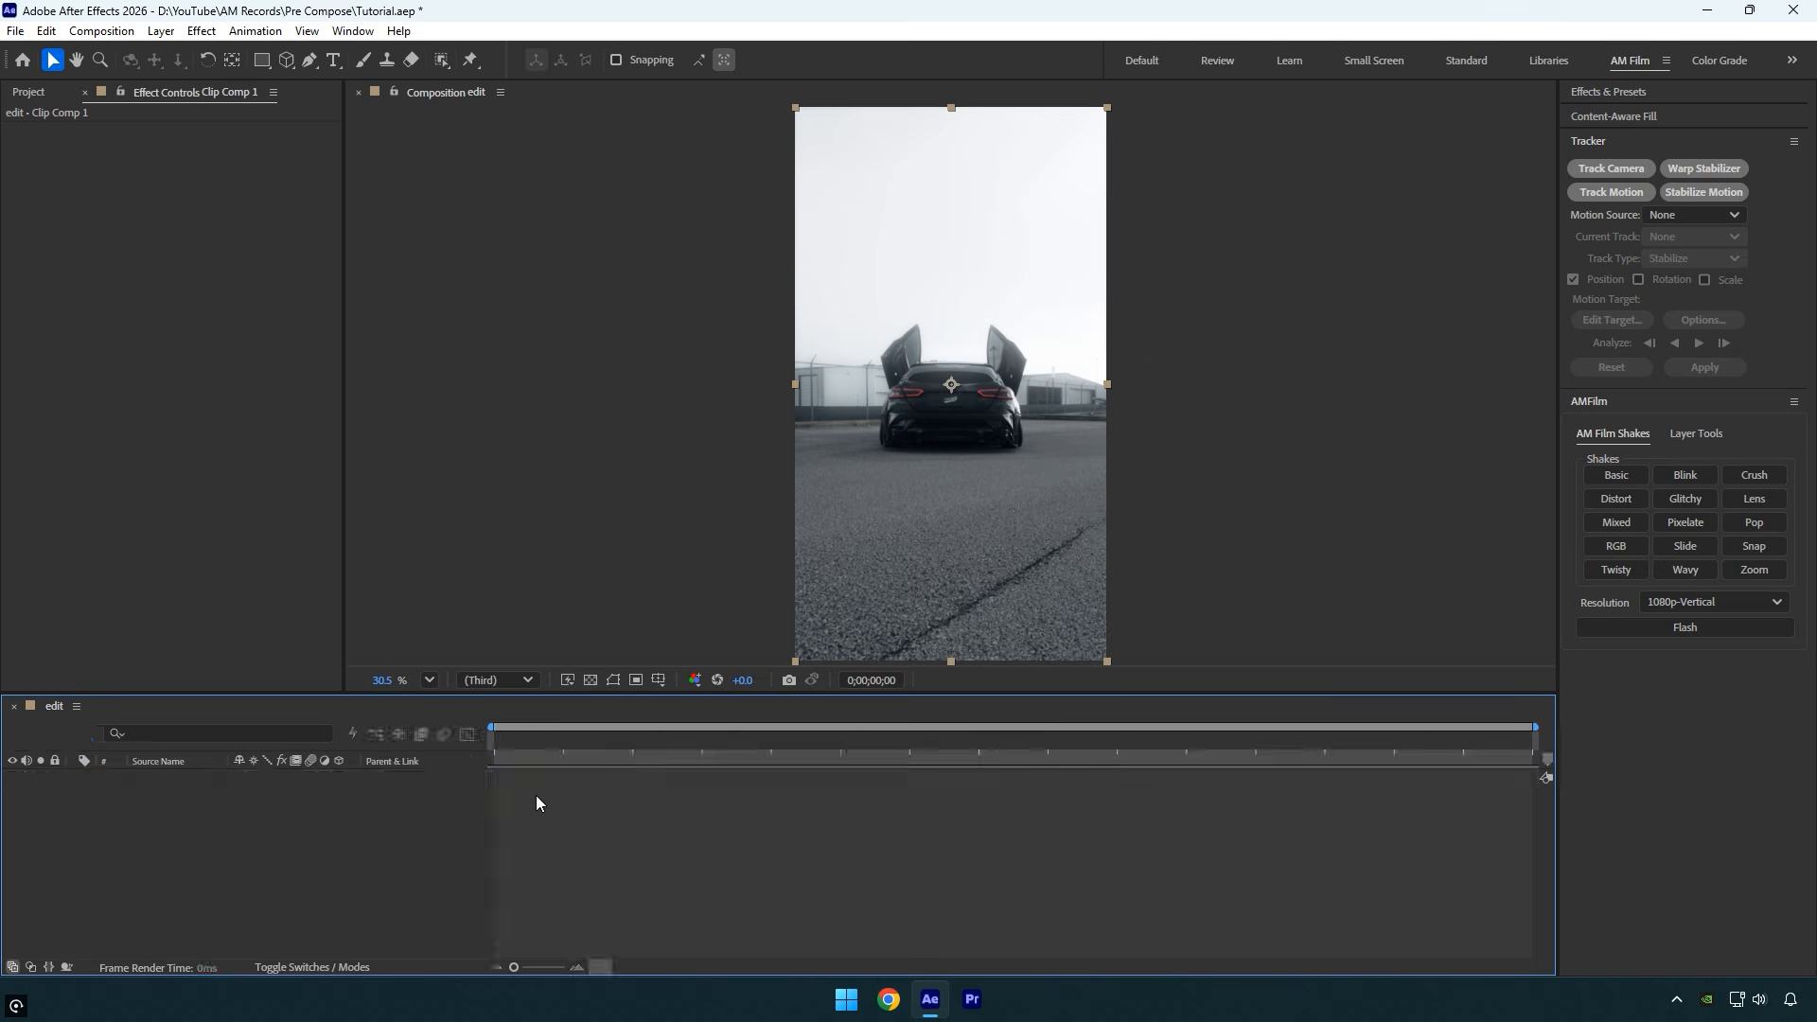